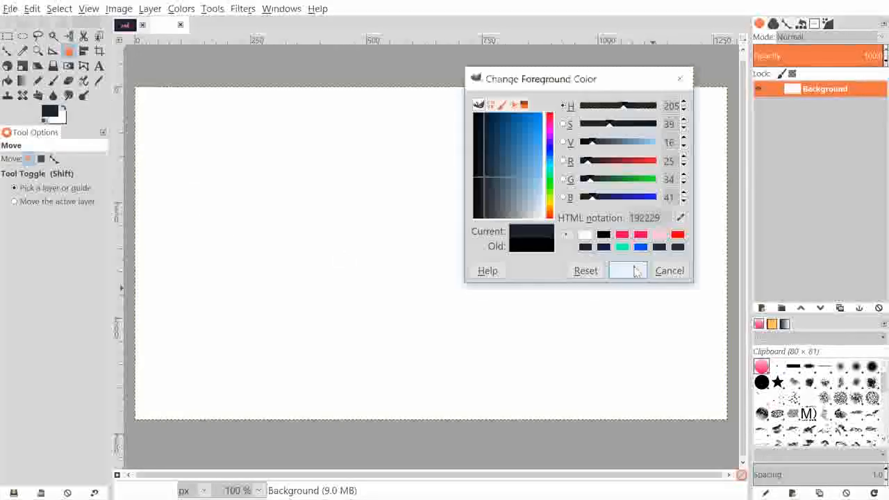
{"action": "left_click", "coordinate": [629, 271]}
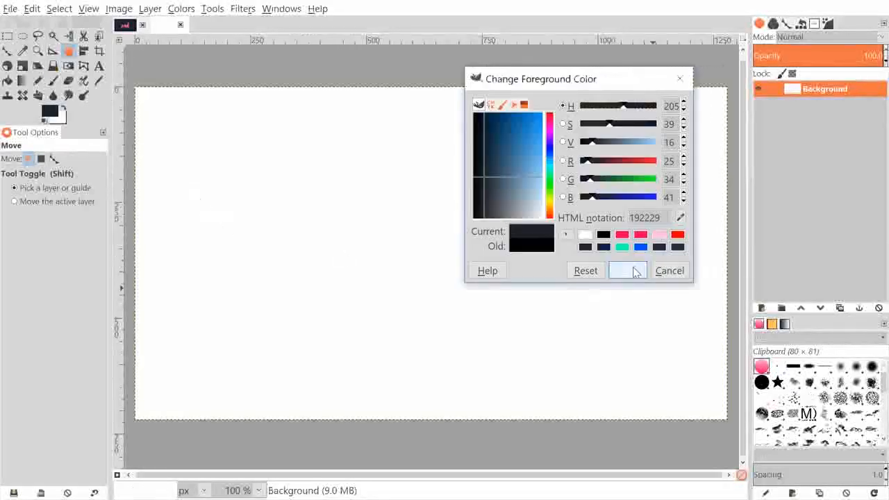
{"action": "left_click", "coordinate": [628, 271]}
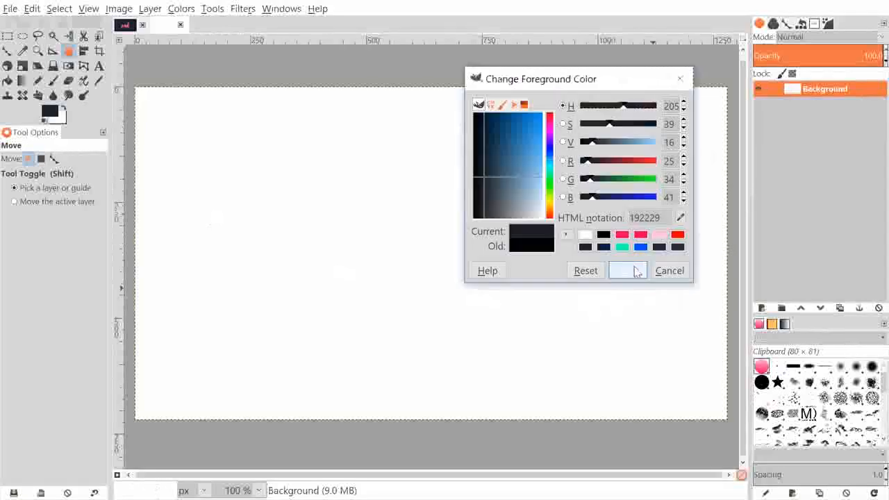
{"action": "left_click", "coordinate": [629, 271]}
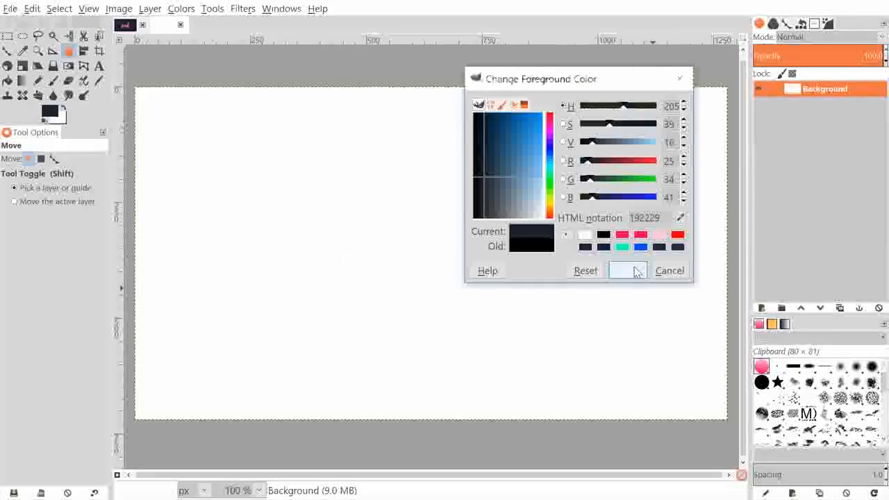
{"action": "left_click", "coordinate": [628, 271]}
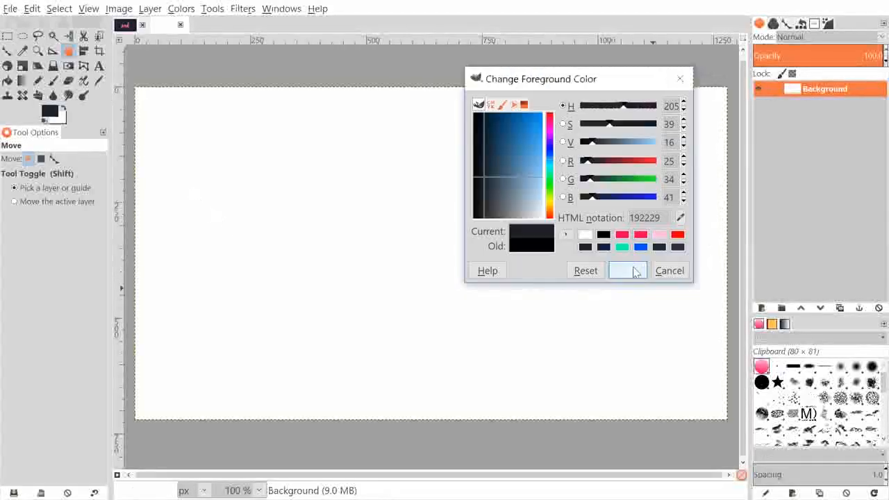
{"action": "left_click", "coordinate": [628, 271]}
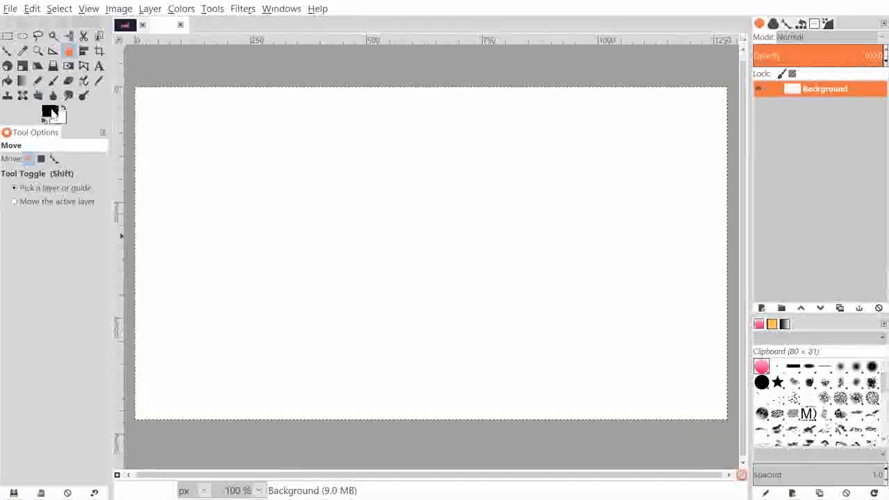
{"action": "left_click", "coordinate": [49, 112]}
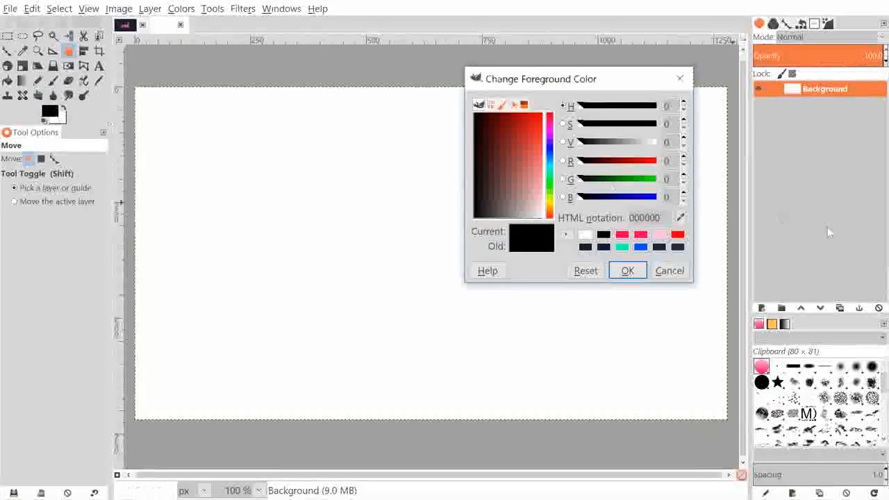
{"action": "left_click", "coordinate": [627, 271]}
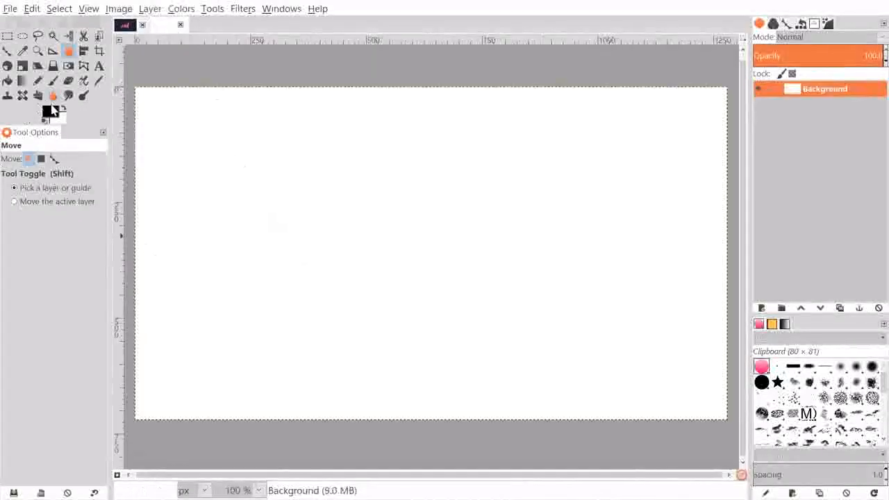
{"action": "left_click", "coordinate": [51, 111]}
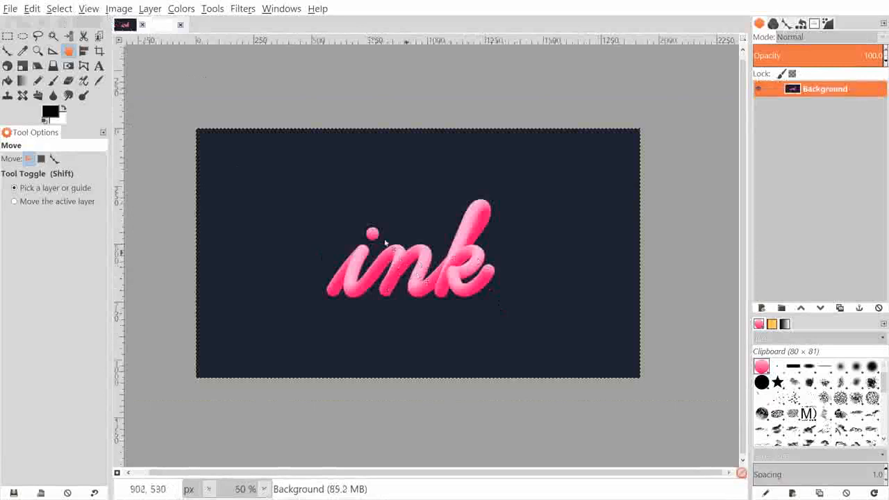
{"action": "left_click", "coordinate": [171, 28]}
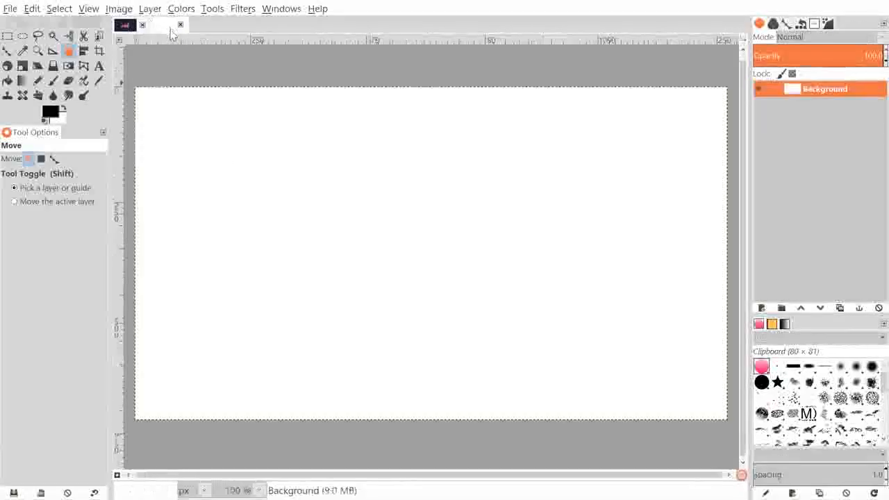
{"action": "left_click", "coordinate": [52, 114]}
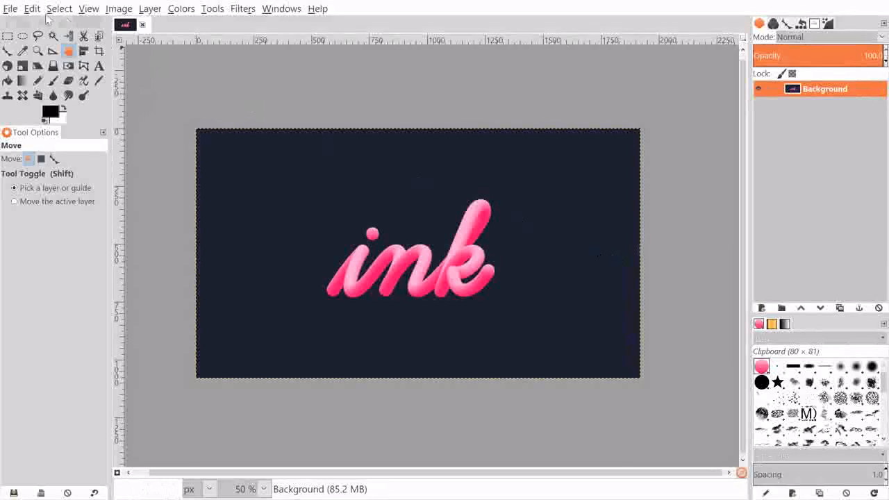
Create a new image 1280 px wide and 720 px high.
{"action": "left_click", "coordinate": [11, 8]}
{"action": "left_click", "coordinate": [57, 24]}
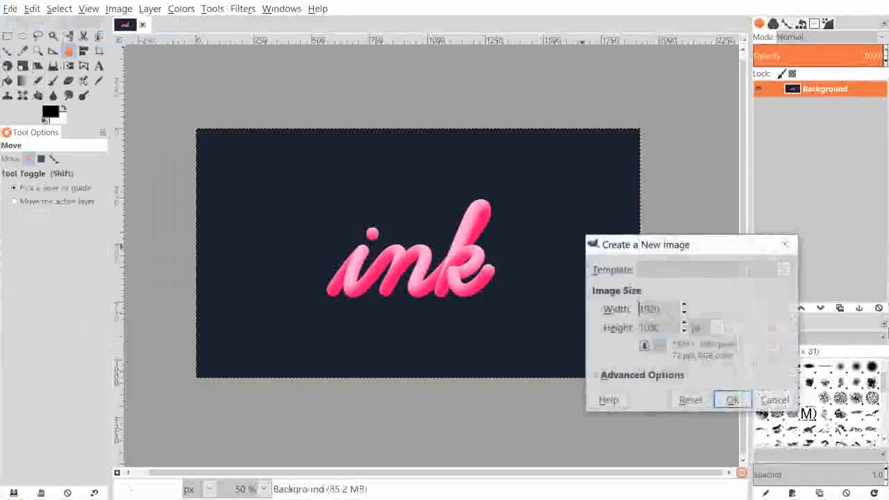
{"action": "left_click_drag", "start_coordinate": [681, 247], "coordinate": [399, 108]}
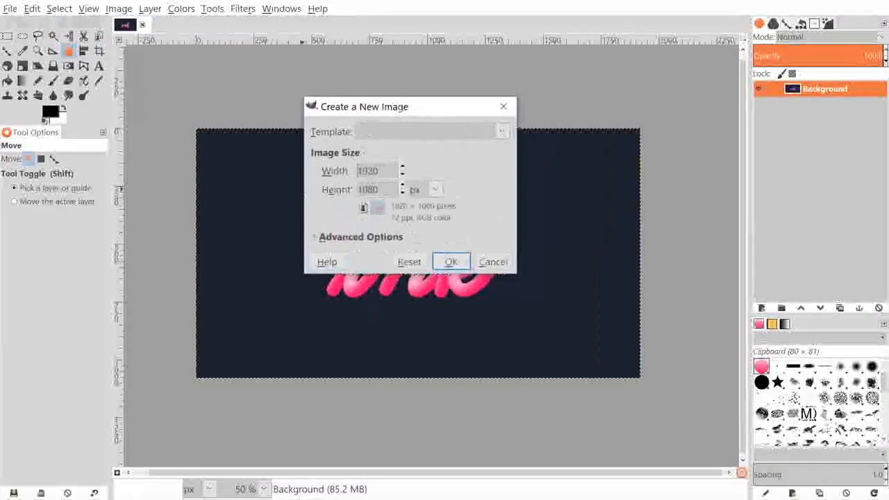
{"action": "type", "text": "80"}
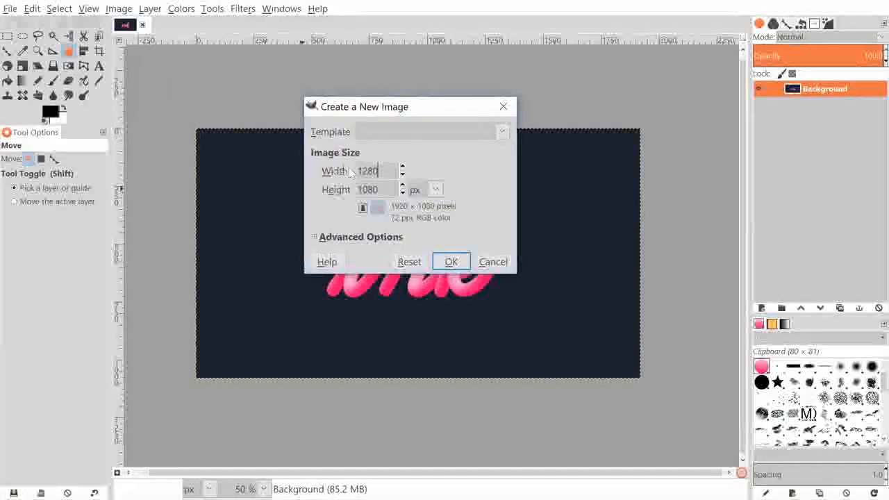
{"action": "type", "text": "720"}
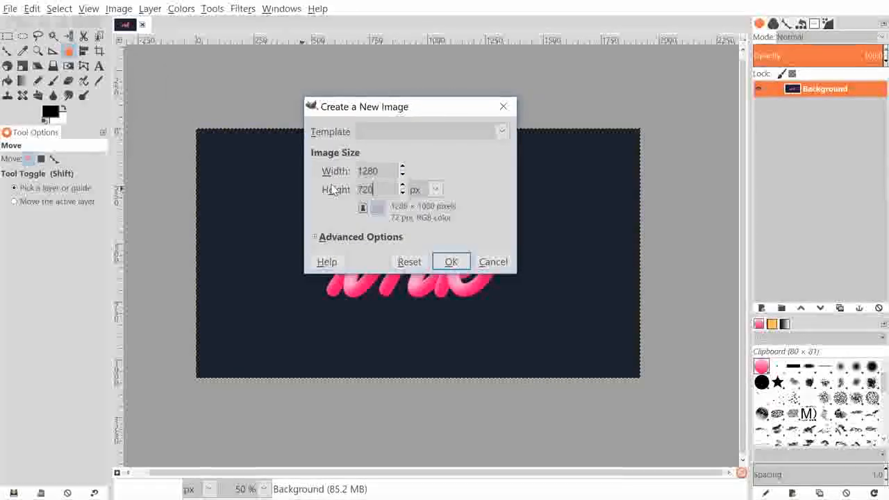
{"action": "left_click", "coordinate": [451, 261]}
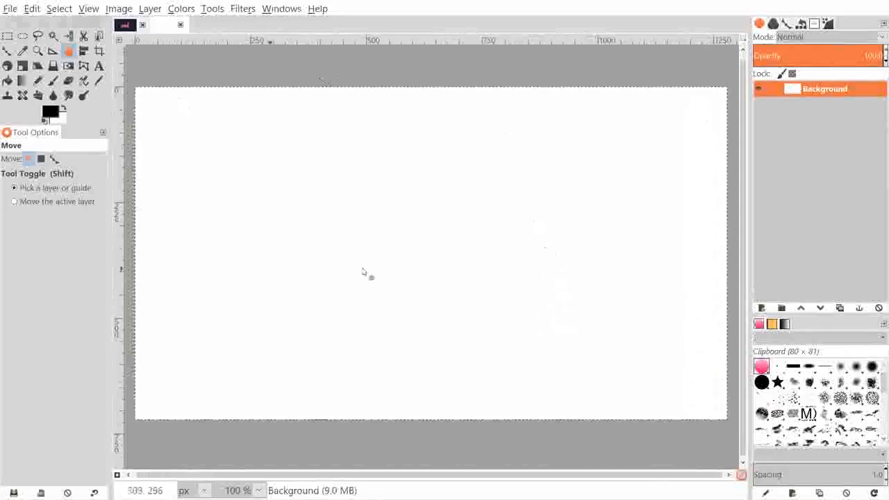
Set the foreground color to dark blue 192229 and fill the blank image's background layer with it.
{"action": "left_click", "coordinate": [124, 25]}
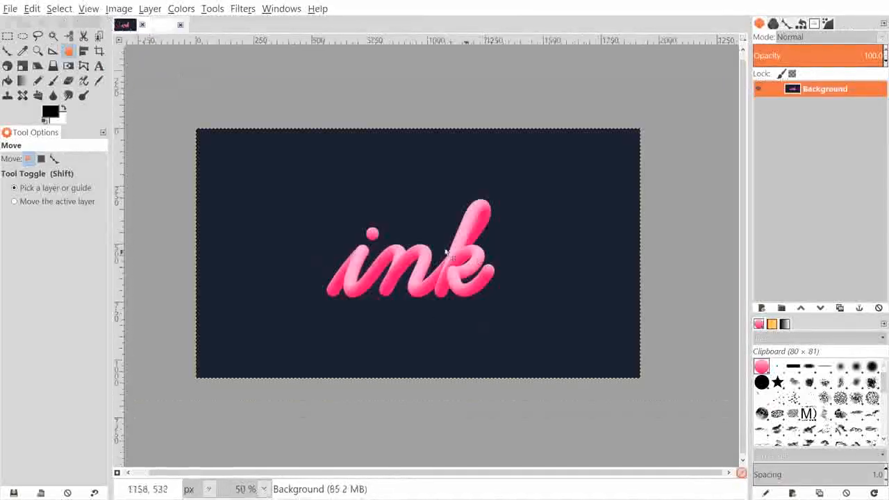
{"action": "left_click", "coordinate": [164, 27]}
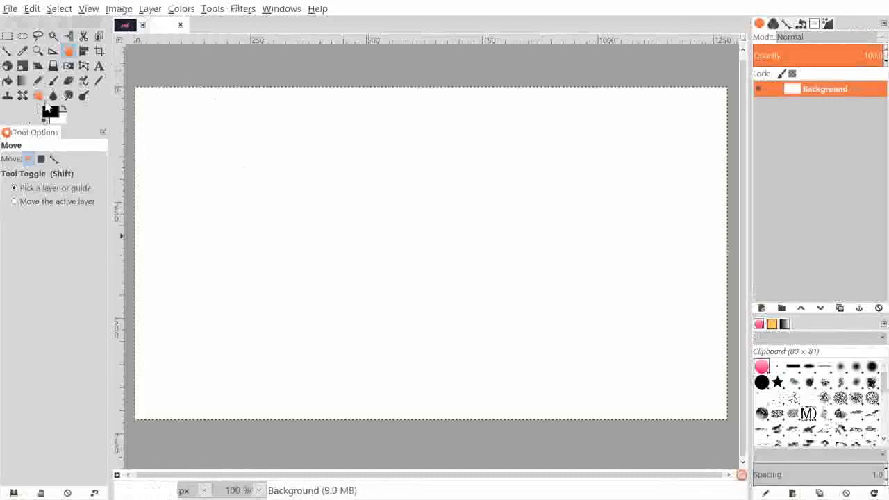
{"action": "left_click", "coordinate": [53, 113]}
{"action": "left_click", "coordinate": [550, 156]}
{"action": "left_click_drag", "start_coordinate": [520, 174], "coordinate": [486, 175]}
{"action": "left_click", "coordinate": [628, 270]}
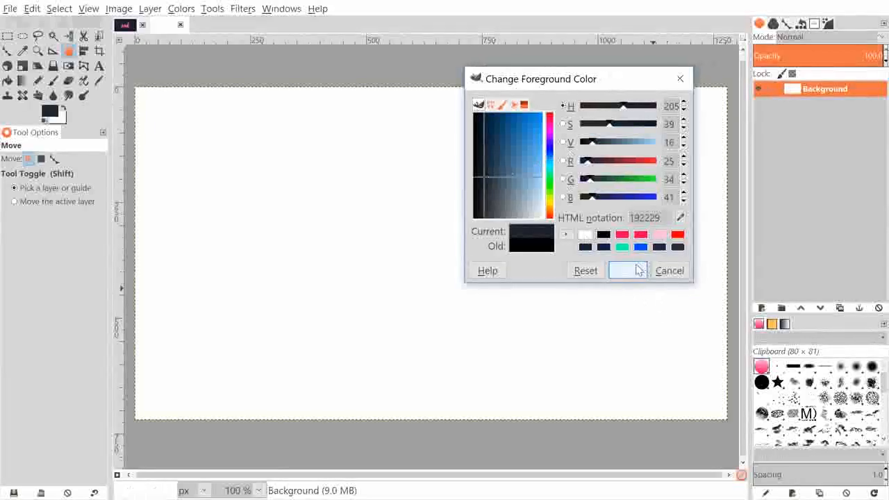
{"action": "left_click", "coordinate": [29, 9]}
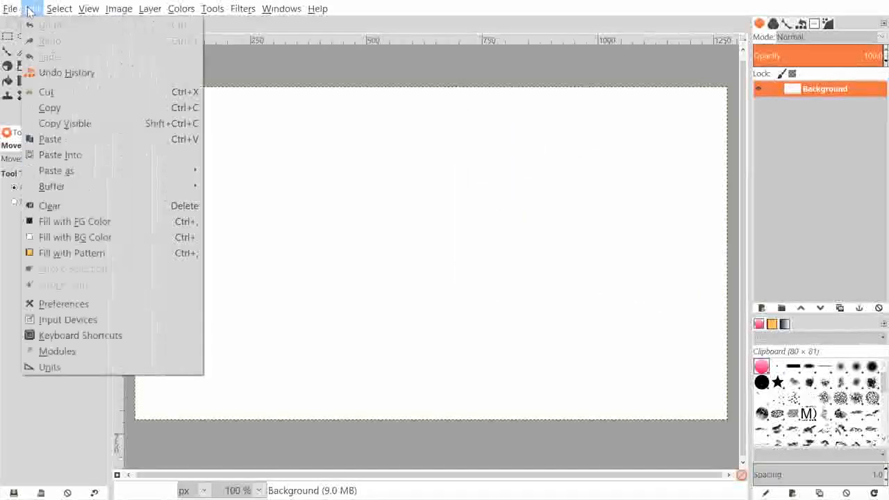
{"action": "left_click", "coordinate": [73, 222]}
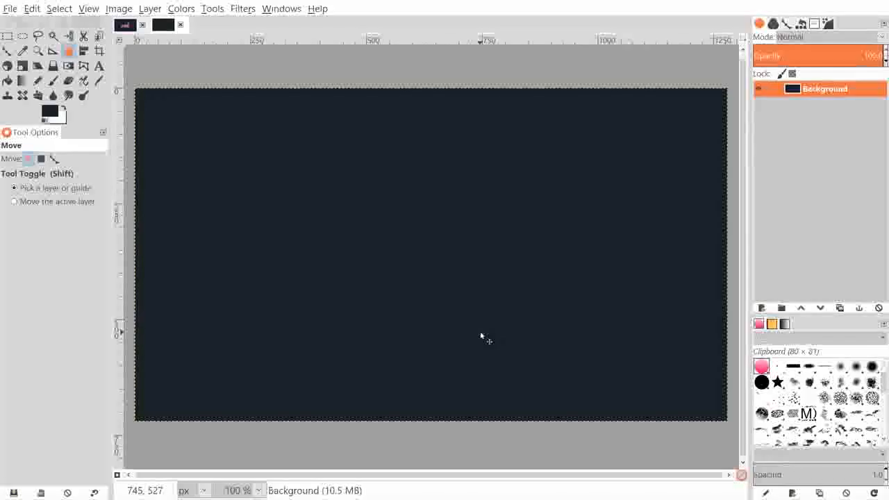
Add the white text "ink" to the canvas in the Learning Curve font at 841 px.
{"action": "left_click", "coordinate": [98, 66]}
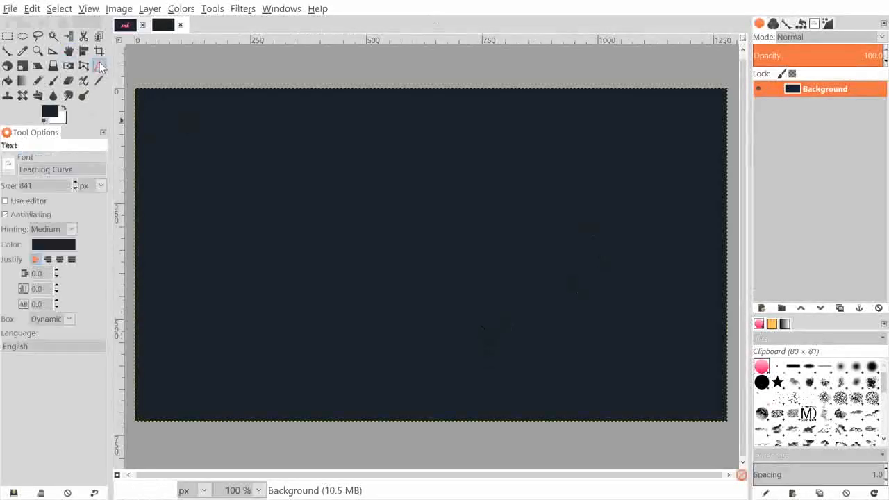
{"action": "left_click", "coordinate": [63, 110]}
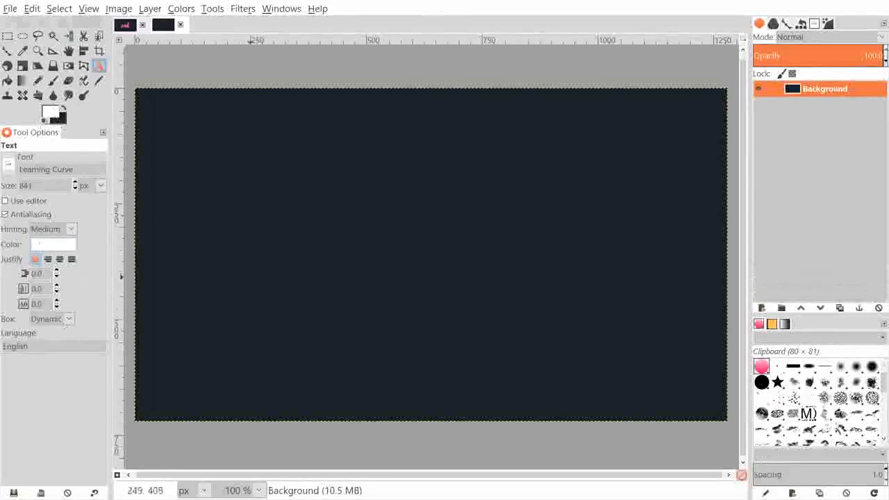
{"action": "left_click", "coordinate": [283, 252]}
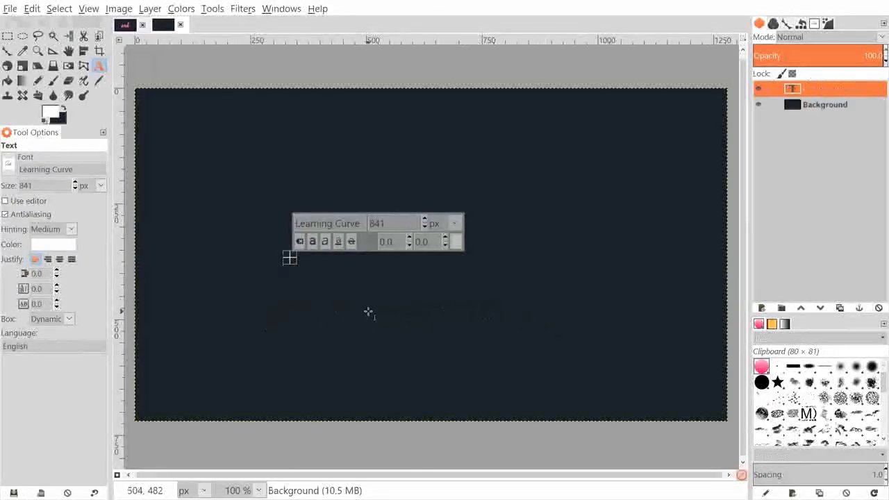
{"action": "type", "text": "ink"}
{"action": "mouse_move", "coordinate": [485, 401]}
{"action": "left_mouse_down"}
{"action": "mouse_move", "coordinate": [460, 335]}
{"action": "mouse_move", "coordinate": [462, 344]}
{"action": "left_mouse_up"}
{"action": "left_click_drag", "start_coordinate": [434, 314], "coordinate": [446, 339]}
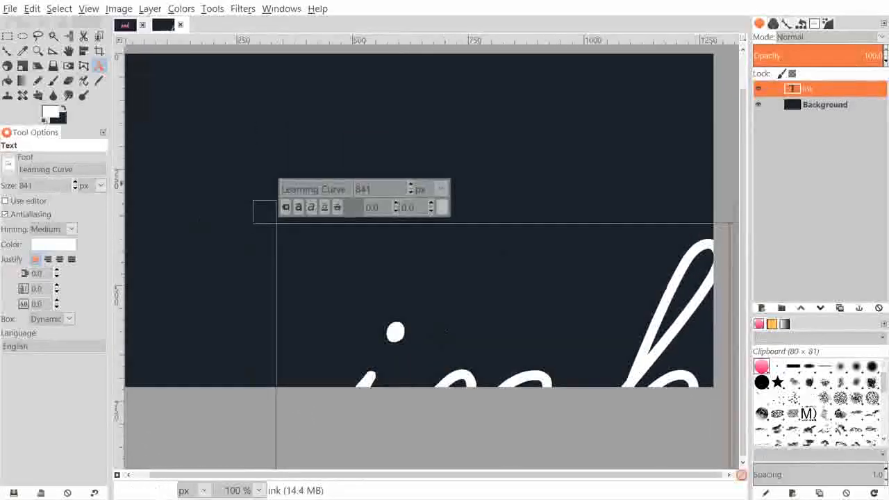
Reduce the size of the "ink" text to about 595 px.
{"action": "left_click", "coordinate": [10, 167]}
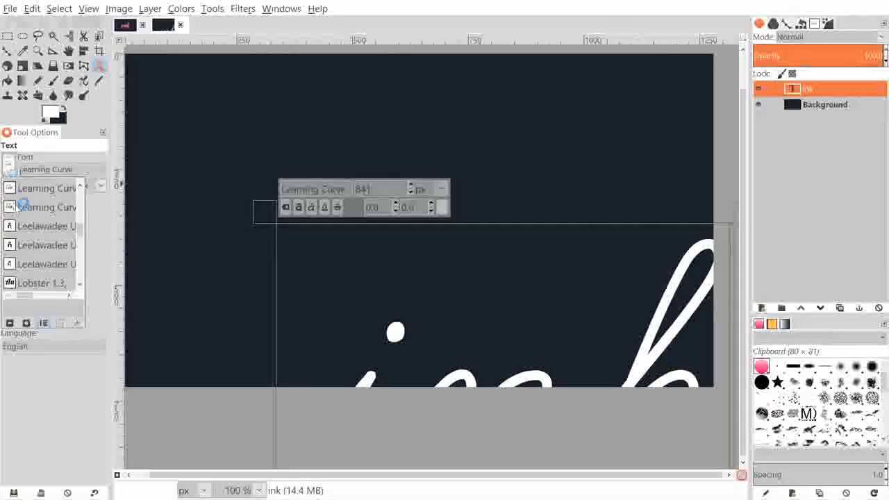
{"action": "left_click", "coordinate": [61, 159]}
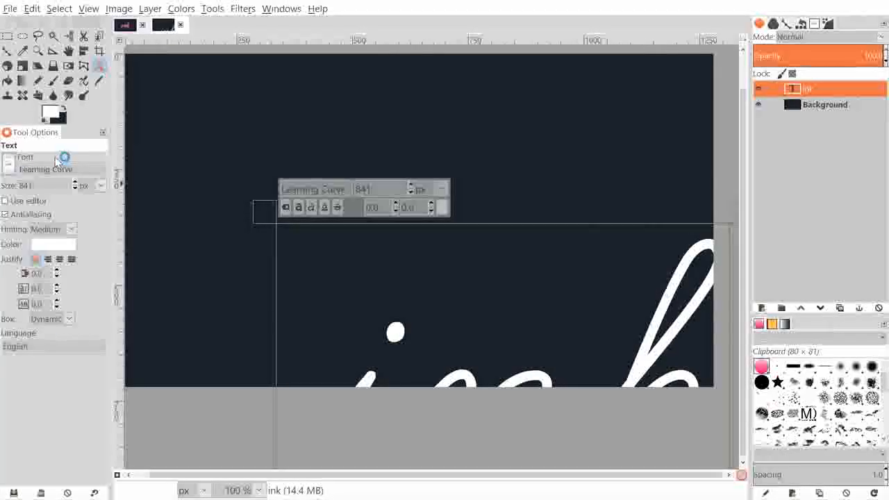
{"action": "left_click", "coordinate": [75, 188]}
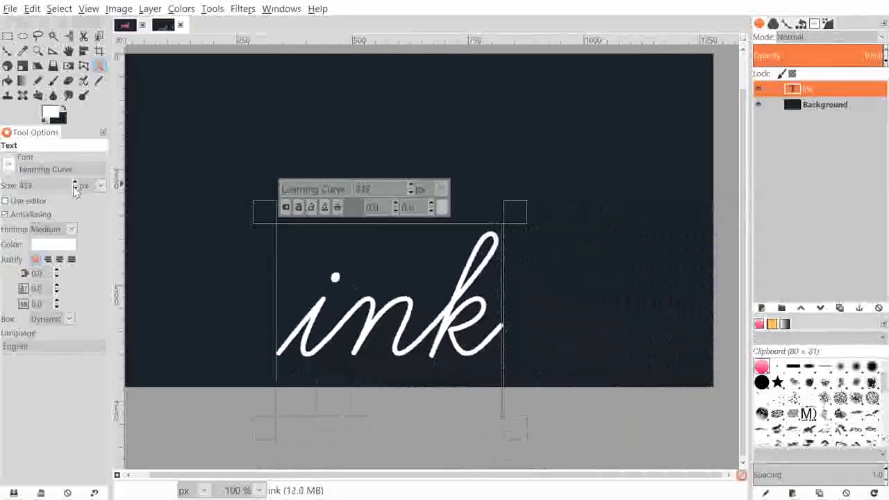
{"action": "left_click_drag", "start_coordinate": [207, 147], "coordinate": [234, 173]}
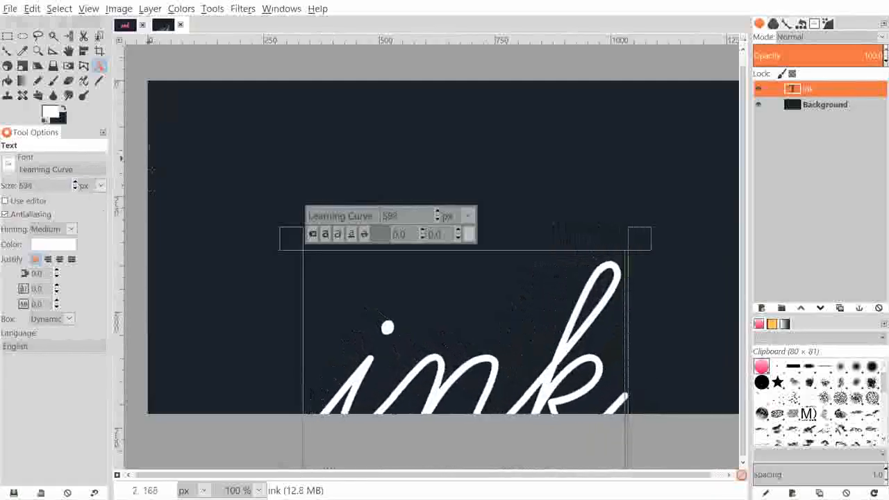
Move the "ink" text to the middle of the canvas and lower its layer opacity to 8.9.
{"action": "left_click", "coordinate": [68, 51]}
{"action": "mouse_move", "coordinate": [549, 378]}
{"action": "left_mouse_down"}
{"action": "mouse_move", "coordinate": [528, 255]}
{"action": "mouse_move", "coordinate": [535, 234]}
{"action": "mouse_move", "coordinate": [502, 238]}
{"action": "mouse_move", "coordinate": [521, 234]}
{"action": "mouse_move", "coordinate": [512, 237]}
{"action": "mouse_move", "coordinate": [518, 248]}
{"action": "mouse_move", "coordinate": [502, 252]}
{"action": "left_mouse_up"}
{"action": "key", "text": "ctrl+z"}
{"action": "key", "text": "ctrl+z"}
{"action": "left_click_drag", "start_coordinate": [872, 56], "coordinate": [764, 57]}
{"action": "left_click_drag", "start_coordinate": [512, 297], "coordinate": [513, 302]}
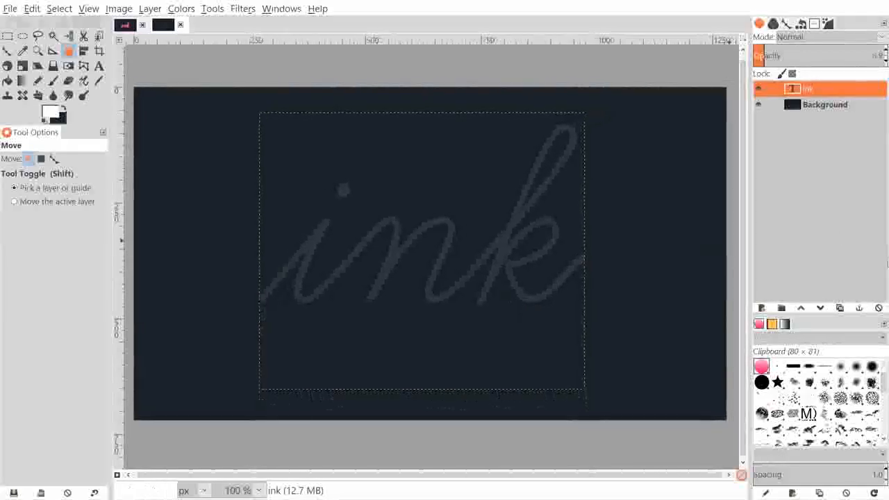
Add a new transparent layer, 1280 by 720 px, above the "ink" text layer.
{"action": "left_click", "coordinate": [762, 307]}
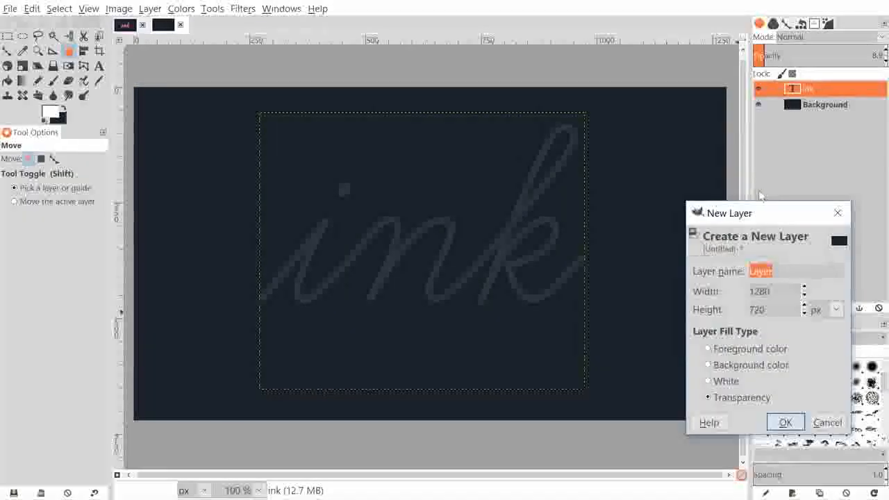
{"action": "left_click", "coordinate": [767, 374]}
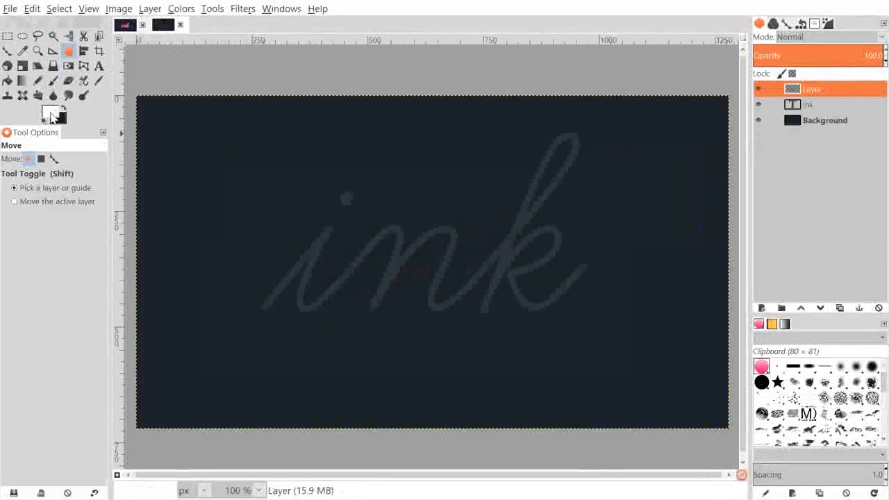
Set the foreground color to the pinkish red ff004e.
{"action": "left_click", "coordinate": [52, 115]}
{"action": "left_click", "coordinate": [509, 154]}
{"action": "left_click_drag", "start_coordinate": [510, 154], "coordinate": [549, 108]}
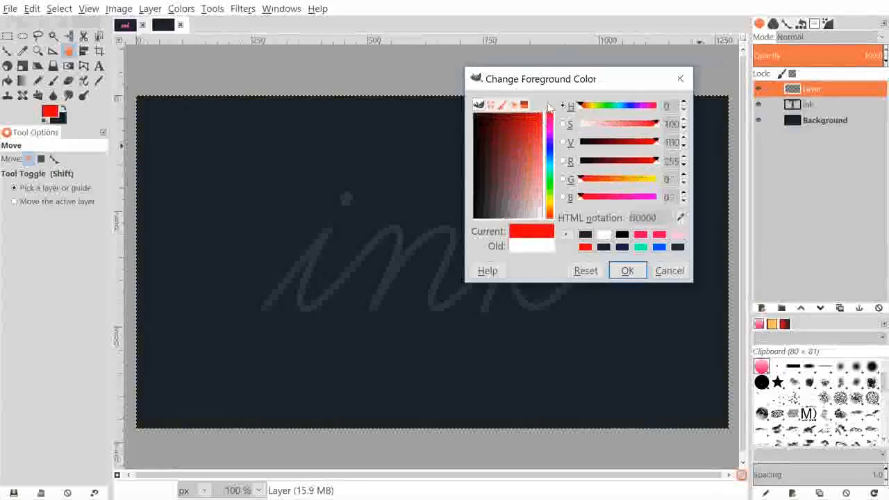
{"action": "left_click_drag", "start_coordinate": [553, 187], "coordinate": [555, 121]}
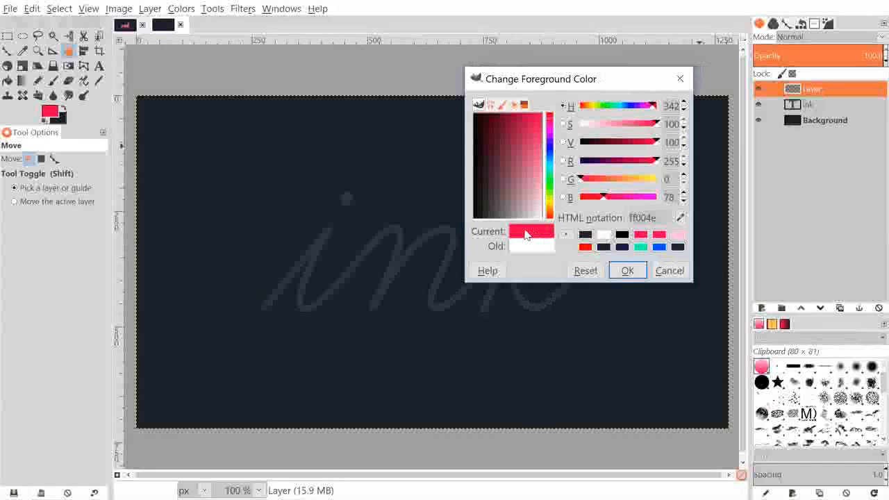
{"action": "left_click", "coordinate": [629, 270]}
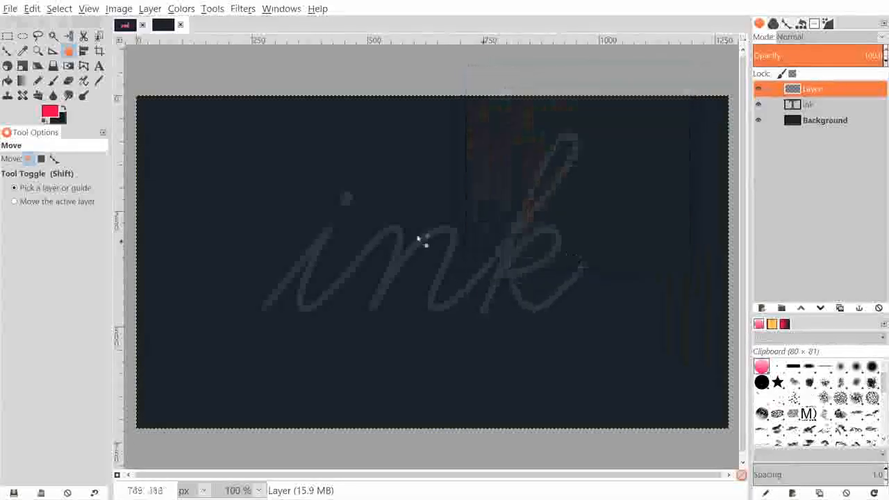
Set the background color to the light pink fda6f0.
{"action": "left_click", "coordinate": [61, 119]}
{"action": "left_click", "coordinate": [551, 135]}
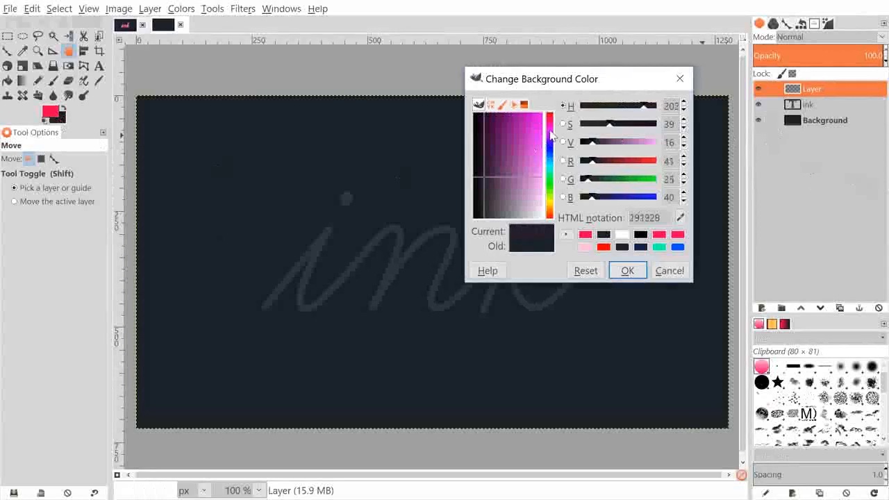
{"action": "left_click_drag", "start_coordinate": [534, 154], "coordinate": [543, 182]}
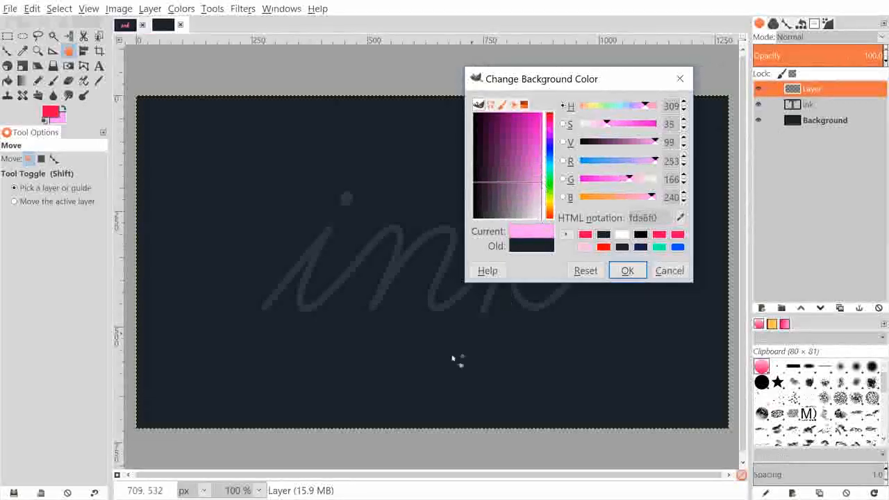
{"action": "left_click", "coordinate": [610, 276]}
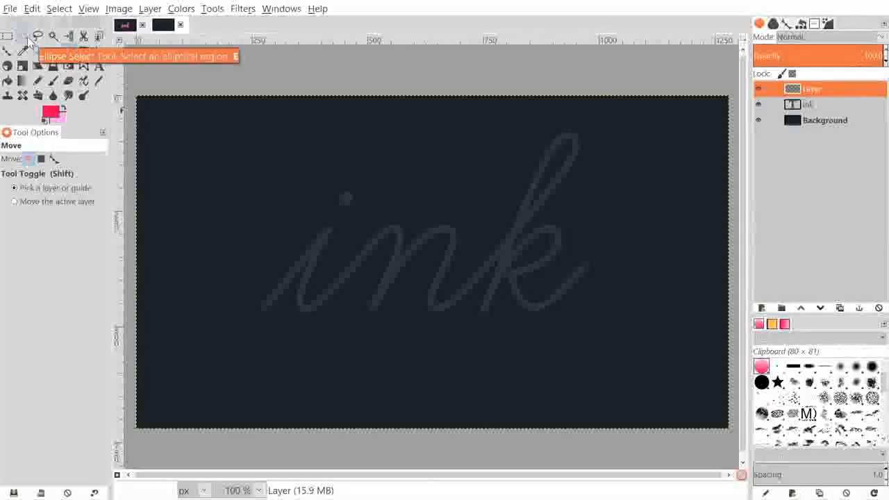
Create a circle about 168 px wide beside the i's dot, fill it bottom to top with the linear FG to BG gradient, and deselect.
{"action": "left_click", "coordinate": [24, 38]}
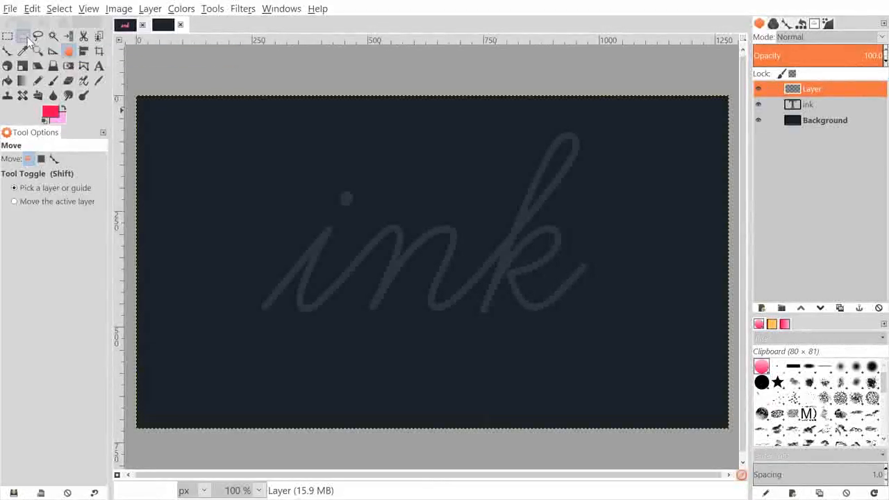
{"action": "left_click_drag", "start_coordinate": [237, 157], "coordinate": [313, 235]}
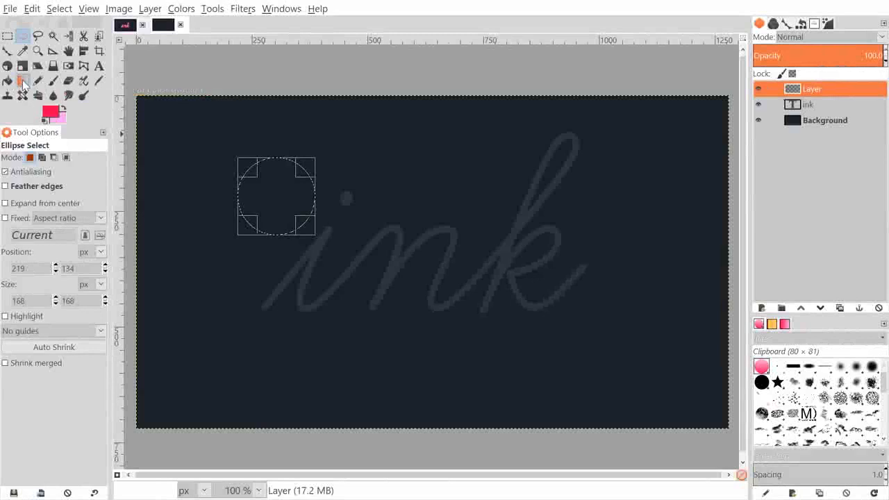
{"action": "left_click", "coordinate": [23, 83]}
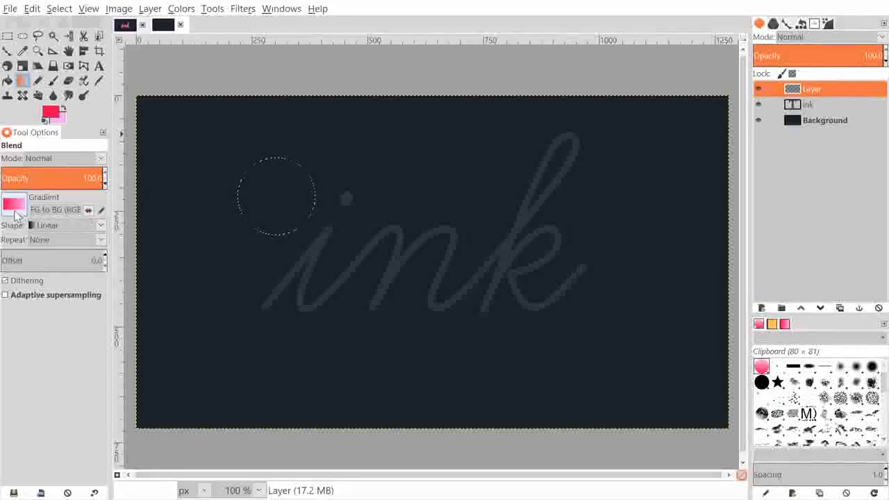
{"action": "left_click", "coordinate": [15, 205]}
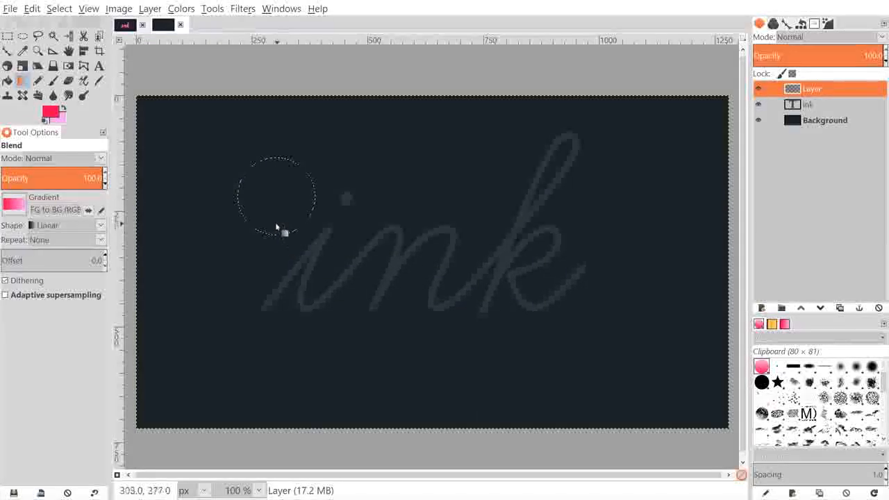
{"action": "left_click_drag", "start_coordinate": [276, 239], "coordinate": [279, 151]}
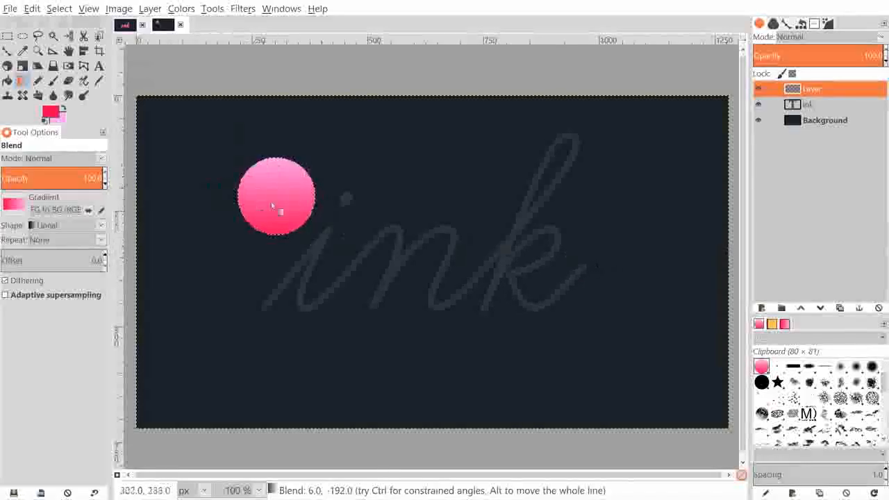
{"action": "left_click", "coordinate": [58, 8]}
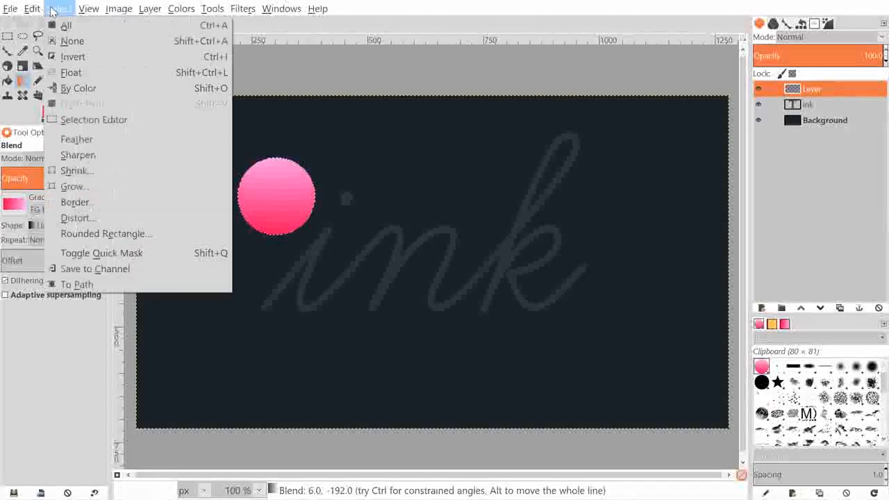
{"action": "left_click", "coordinate": [90, 46]}
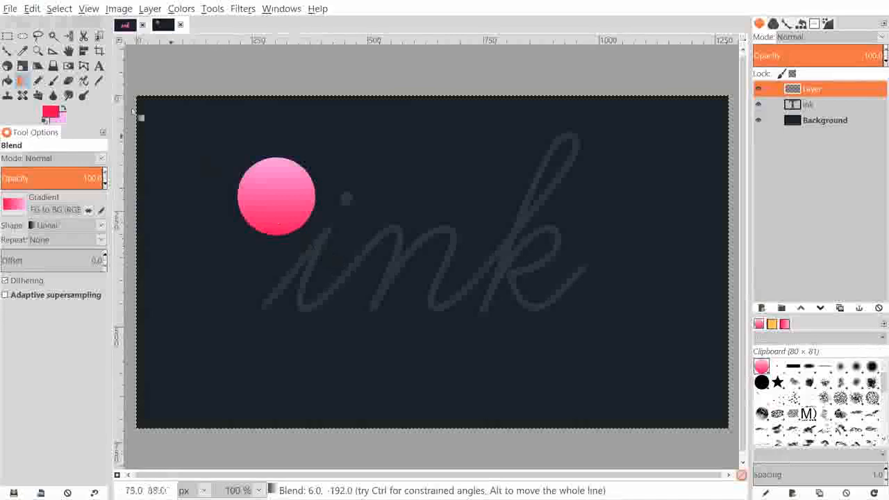
Scale the circle's layer down proportionally until the gradient circle is about 60 px wide.
{"action": "left_click", "coordinate": [22, 69]}
{"action": "left_click", "coordinate": [287, 191]}
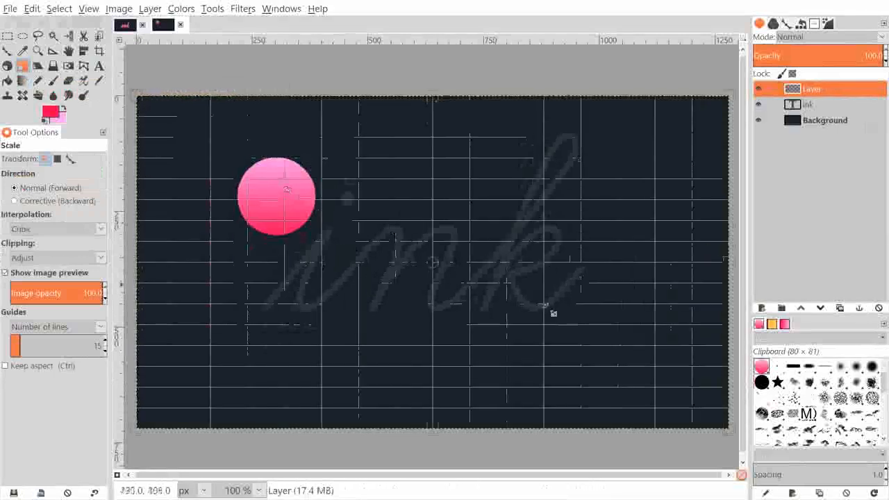
{"action": "left_click_drag", "start_coordinate": [739, 437], "coordinate": [341, 211]}
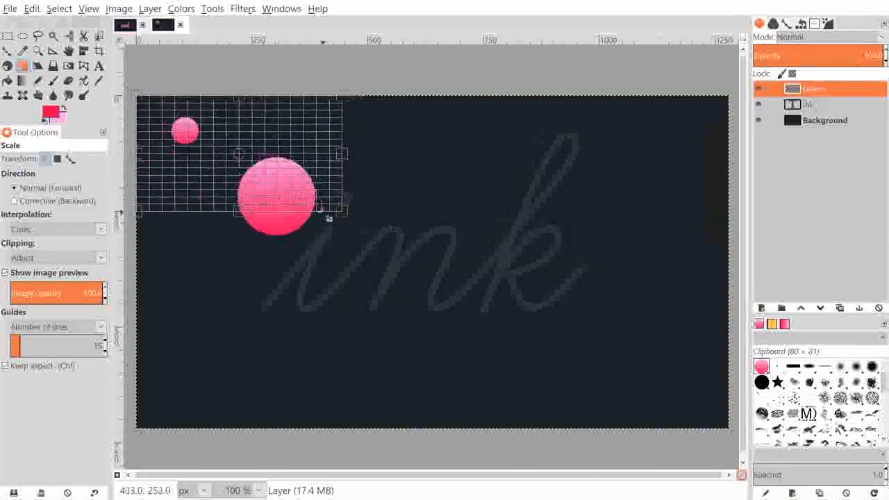
{"action": "key", "text": "Return"}
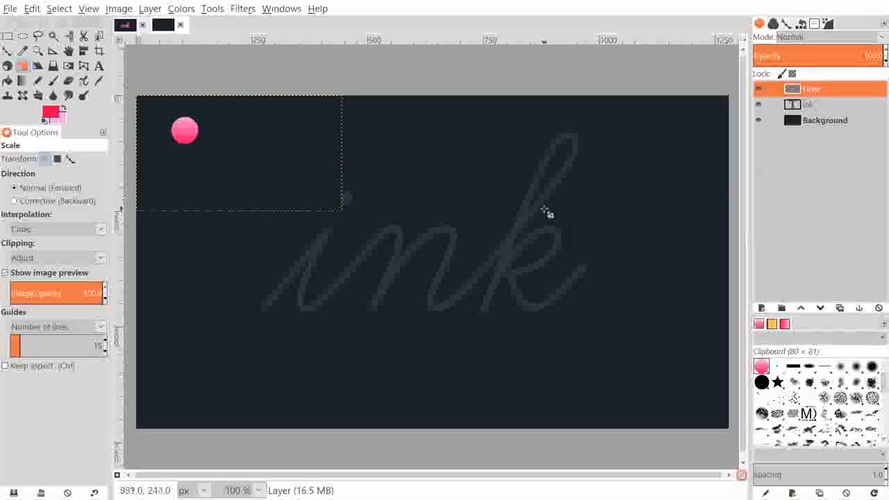
Select the gradient circle from its layer's alpha and copy it to the clipboard for use as a brush.
{"action": "right_click", "coordinate": [806, 95]}
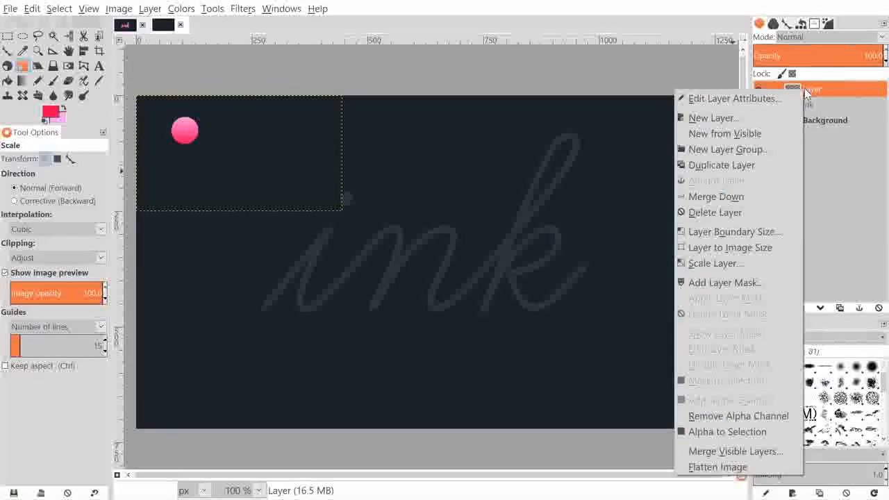
{"action": "left_click", "coordinate": [723, 435]}
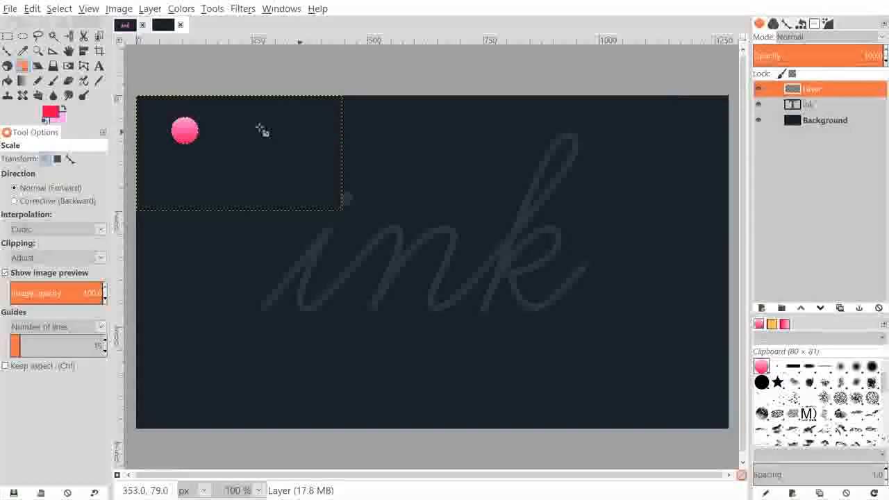
{"action": "left_click", "coordinate": [32, 9]}
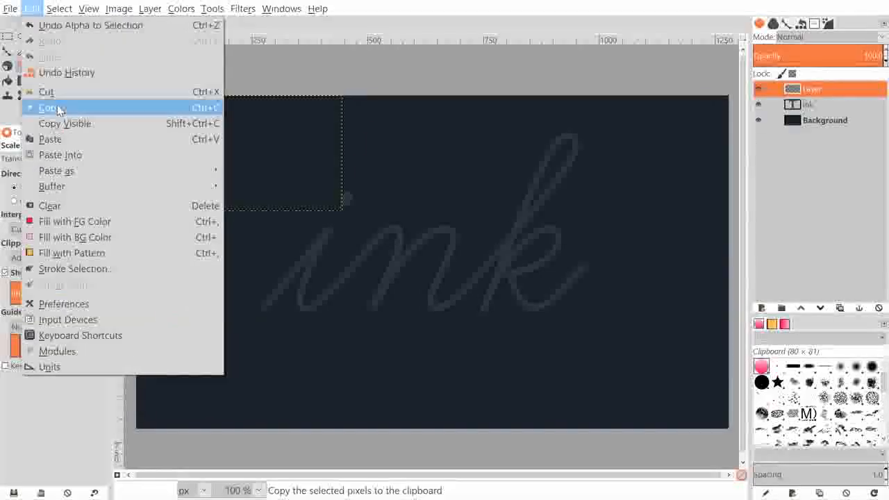
{"action": "left_click", "coordinate": [58, 109]}
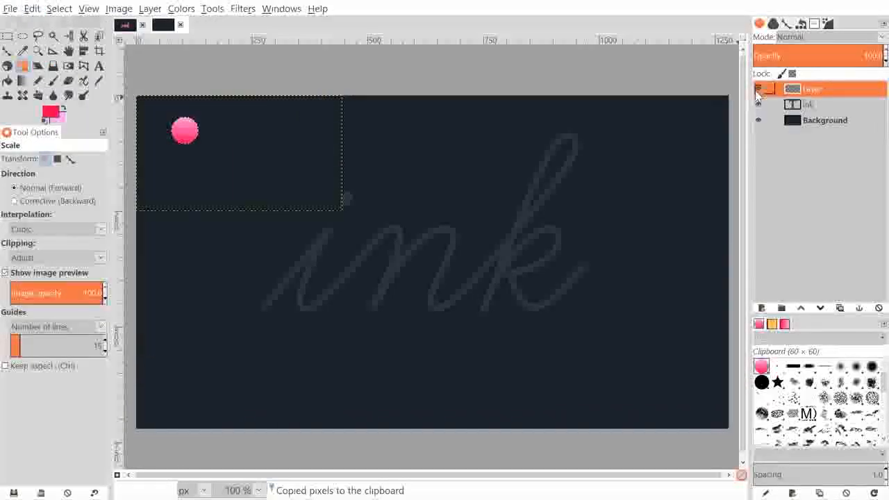
Hide the gradient circle's layer and clear the selection.
{"action": "key", "text": "Delete"}
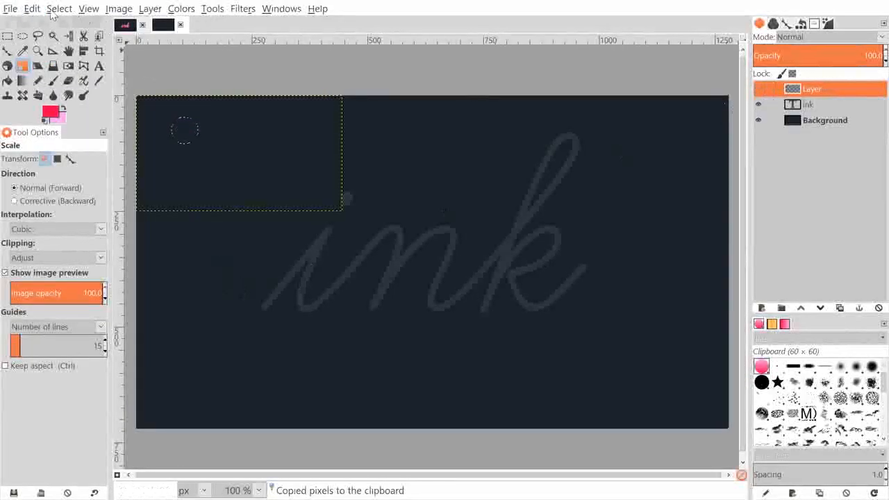
{"action": "left_click", "coordinate": [59, 9]}
{"action": "left_click", "coordinate": [73, 38]}
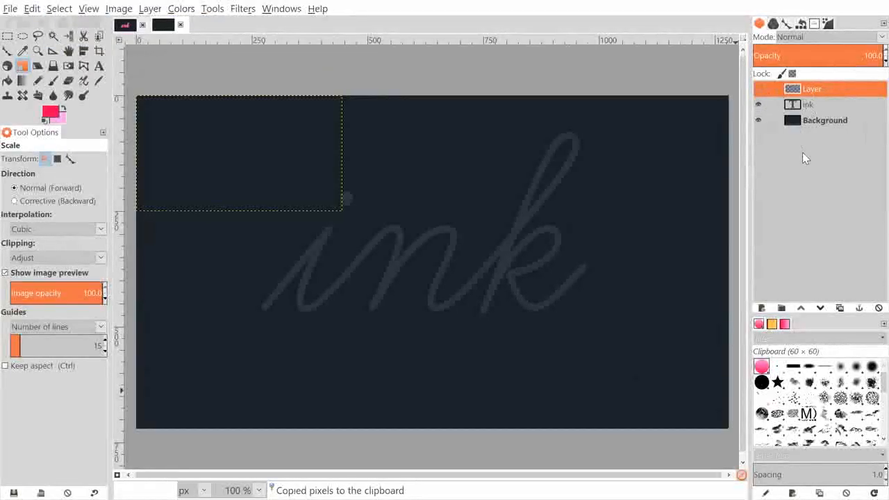
Add a new layer directly above the "ink" text layer.
{"action": "left_click", "coordinate": [812, 105]}
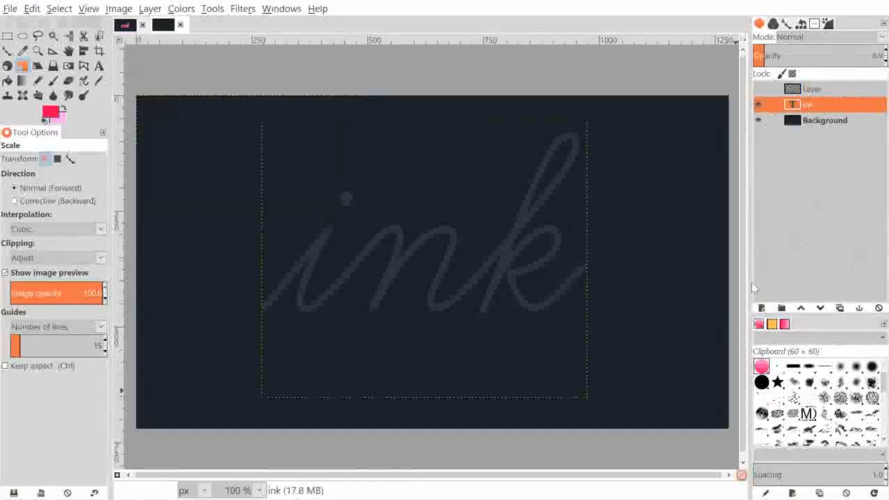
{"action": "left_click", "coordinate": [761, 307]}
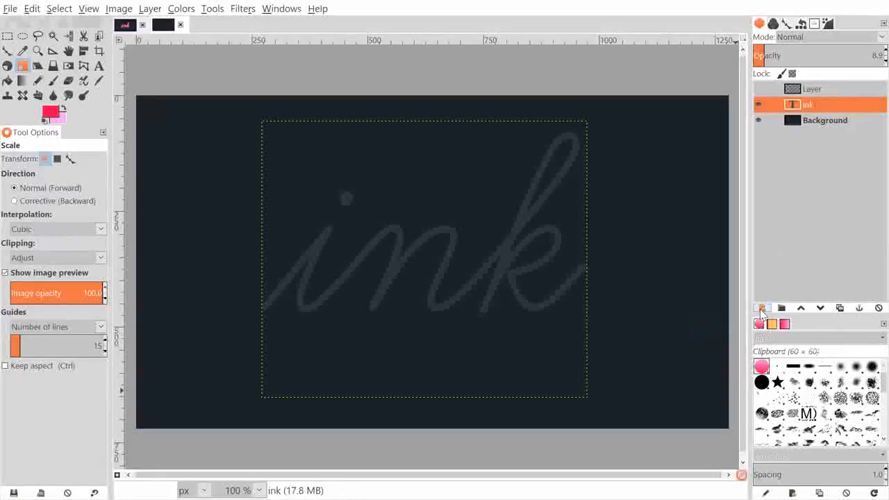
{"action": "left_click", "coordinate": [781, 426]}
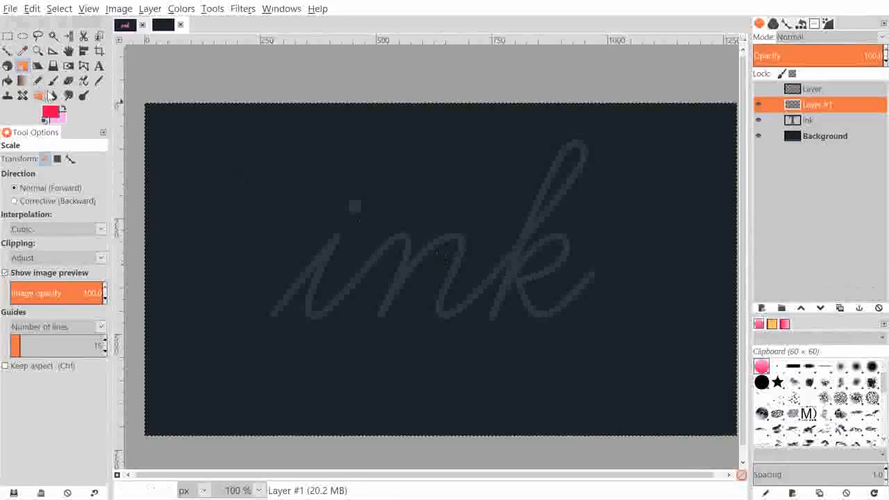
Try a looping freehand stroke using the Paintbrush with the clipboard brush at size 83.25 and Dynamics Off, and undo it.
{"action": "left_click", "coordinate": [54, 83]}
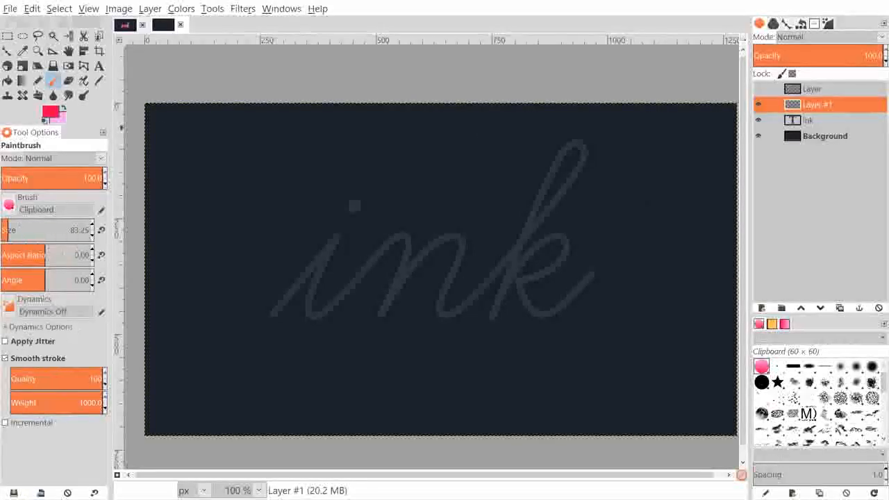
{"action": "left_click", "coordinate": [9, 304]}
{"action": "left_click", "coordinate": [116, 293]}
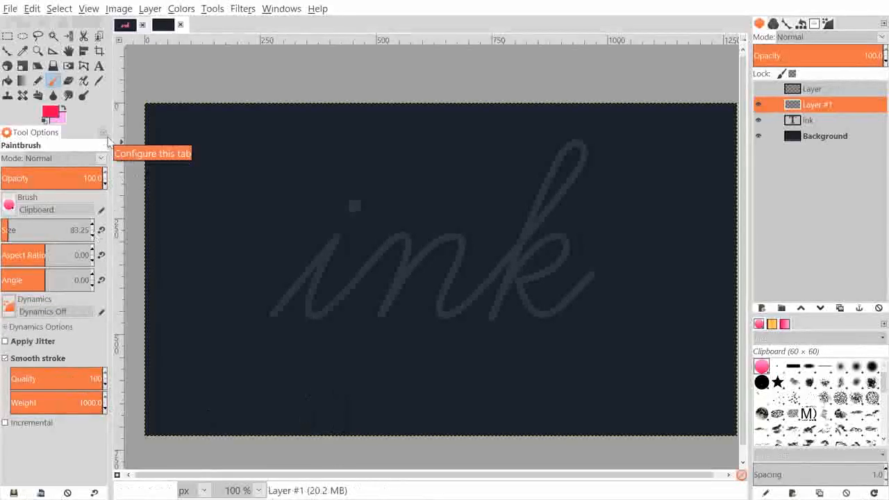
{"action": "mouse_move", "coordinate": [309, 186]}
{"action": "left_mouse_down"}
{"action": "mouse_move", "coordinate": [222, 298]}
{"action": "mouse_move", "coordinate": [329, 341]}
{"action": "mouse_move", "coordinate": [370, 187]}
{"action": "mouse_move", "coordinate": [332, 299]}
{"action": "mouse_move", "coordinate": [393, 336]}
{"action": "mouse_move", "coordinate": [395, 303]}
{"action": "mouse_move", "coordinate": [450, 381]}
{"action": "mouse_move", "coordinate": [466, 308]}
{"action": "mouse_move", "coordinate": [549, 397]}
{"action": "left_mouse_up"}
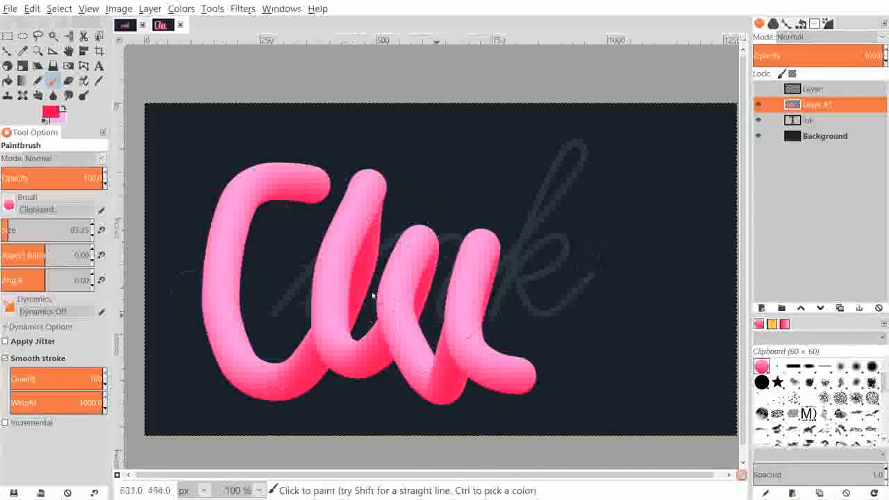
{"action": "key", "text": "ctrl+z"}
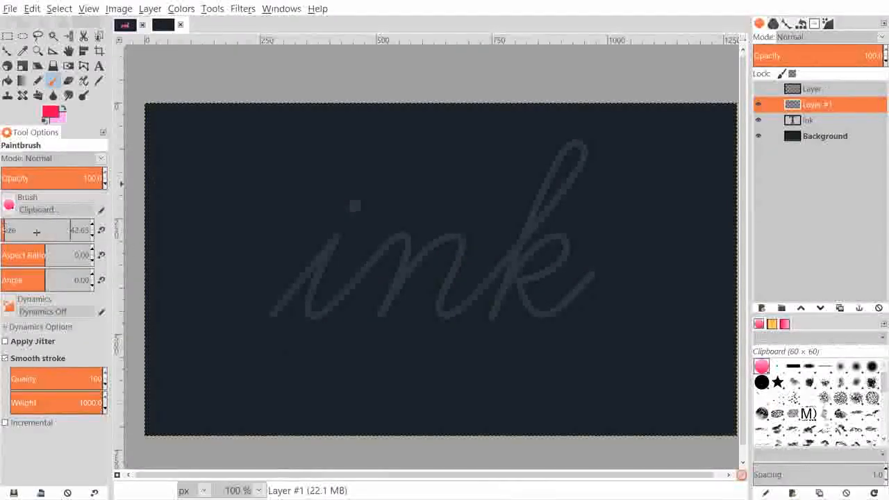
Try tracing the "ink" lettering freehand twice with the clipboard brush at size 42.63, undoing each attempt.
{"action": "mouse_move", "coordinate": [258, 317]}
{"action": "left_mouse_down"}
{"action": "mouse_move", "coordinate": [292, 298]}
{"action": "mouse_move", "coordinate": [352, 221]}
{"action": "mouse_move", "coordinate": [344, 238]}
{"action": "mouse_move", "coordinate": [414, 233]}
{"action": "mouse_move", "coordinate": [410, 276]}
{"action": "mouse_move", "coordinate": [421, 256]}
{"action": "mouse_move", "coordinate": [525, 284]}
{"action": "mouse_move", "coordinate": [628, 134]}
{"action": "mouse_move", "coordinate": [505, 351]}
{"action": "mouse_move", "coordinate": [569, 258]}
{"action": "mouse_move", "coordinate": [560, 343]}
{"action": "mouse_move", "coordinate": [646, 276]}
{"action": "left_mouse_up"}
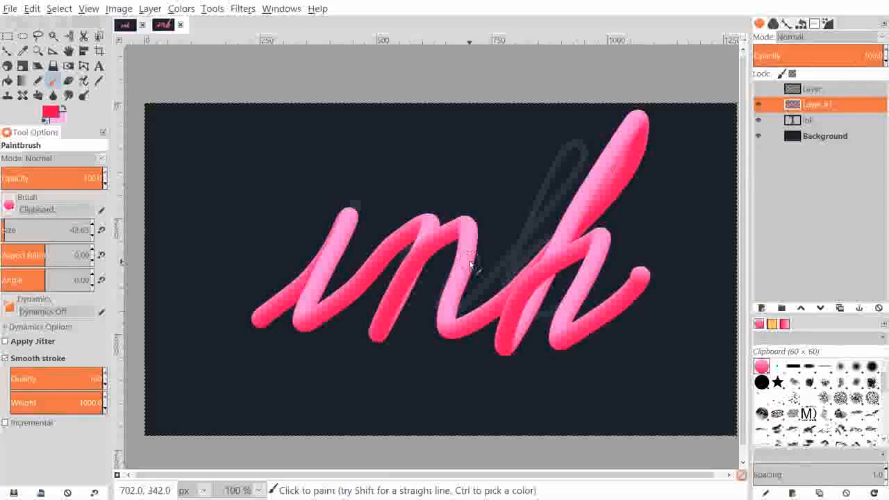
{"action": "key", "text": "ctrl+z"}
{"action": "mouse_move", "coordinate": [271, 324]}
{"action": "left_mouse_down"}
{"action": "mouse_move", "coordinate": [294, 262]}
{"action": "mouse_move", "coordinate": [347, 214]}
{"action": "mouse_move", "coordinate": [321, 279]}
{"action": "mouse_move", "coordinate": [327, 314]}
{"action": "mouse_move", "coordinate": [410, 219]}
{"action": "mouse_move", "coordinate": [386, 265]}
{"action": "mouse_move", "coordinate": [378, 311]}
{"action": "mouse_move", "coordinate": [467, 225]}
{"action": "mouse_move", "coordinate": [455, 318]}
{"action": "mouse_move", "coordinate": [525, 270]}
{"action": "mouse_move", "coordinate": [583, 145]}
{"action": "mouse_move", "coordinate": [497, 324]}
{"action": "mouse_move", "coordinate": [551, 253]}
{"action": "mouse_move", "coordinate": [576, 269]}
{"action": "mouse_move", "coordinate": [513, 309]}
{"action": "mouse_move", "coordinate": [574, 313]}
{"action": "mouse_move", "coordinate": [642, 282]}
{"action": "left_mouse_up"}
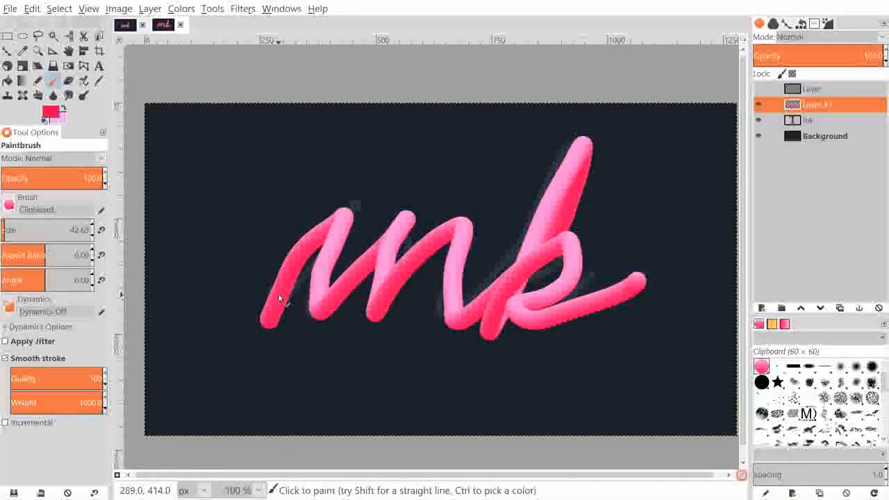
{"action": "key", "text": "ctrl+z"}
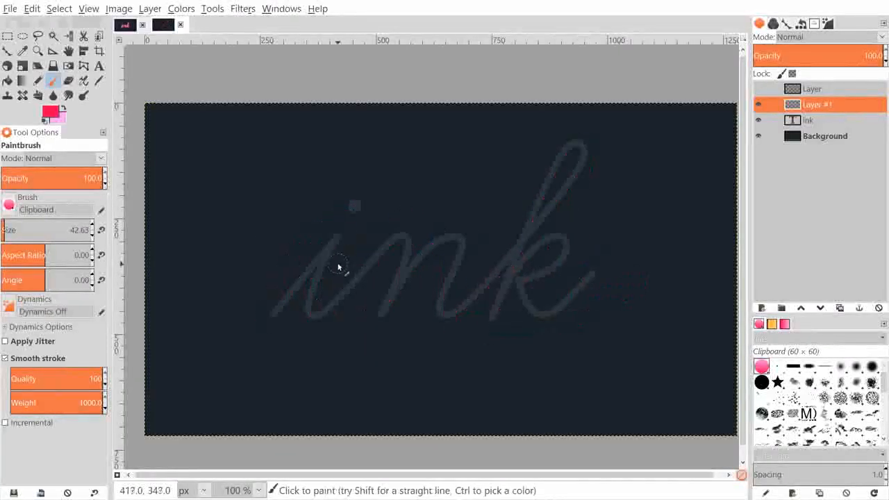
Use the Paths tool to place straight-line anchors at the ends and turning points of the "ink" guide lettering, starting at the "i".
{"action": "left_click", "coordinate": [8, 51]}
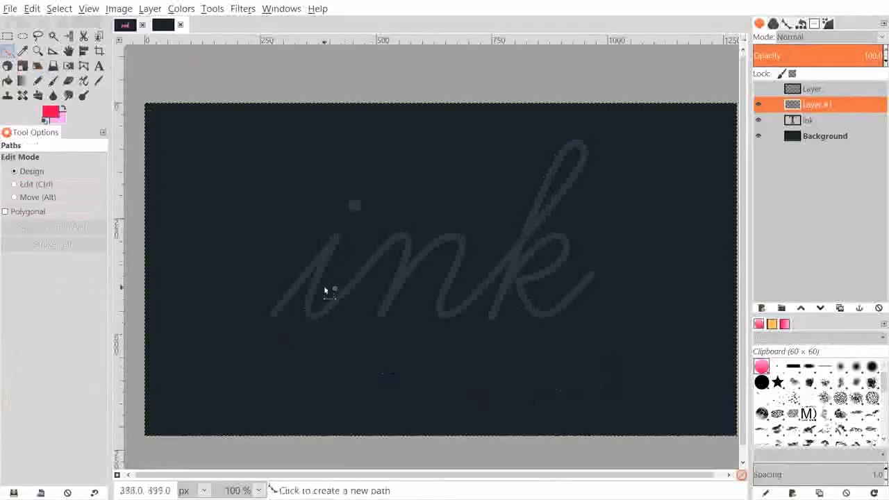
{"action": "scroll", "coordinate": [495, 256], "scroll_direction": "up", "scroll_amount": 1}
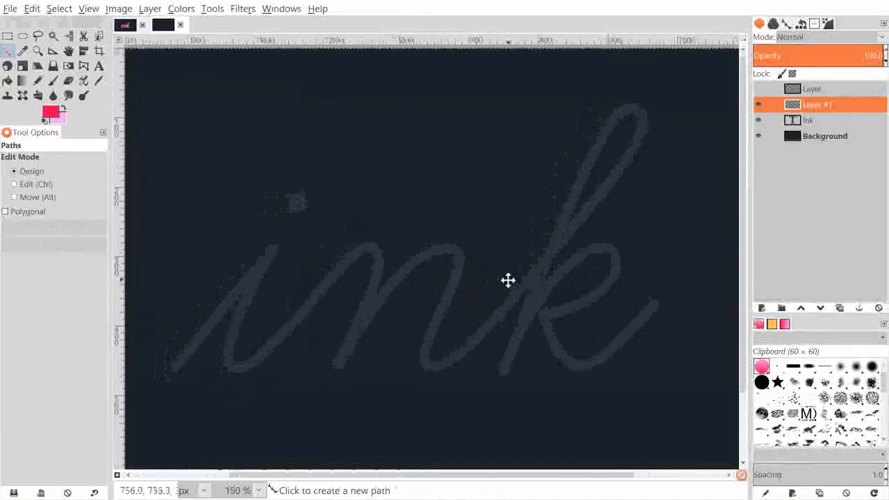
{"action": "left_click_drag", "start_coordinate": [509, 281], "coordinate": [523, 268]}
{"action": "left_click_drag", "start_coordinate": [579, 284], "coordinate": [576, 282]}
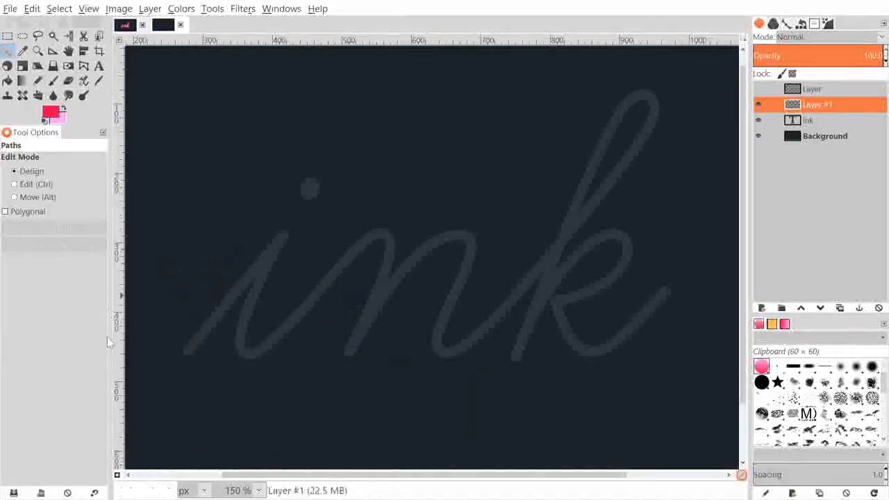
{"action": "left_click", "coordinate": [187, 352]}
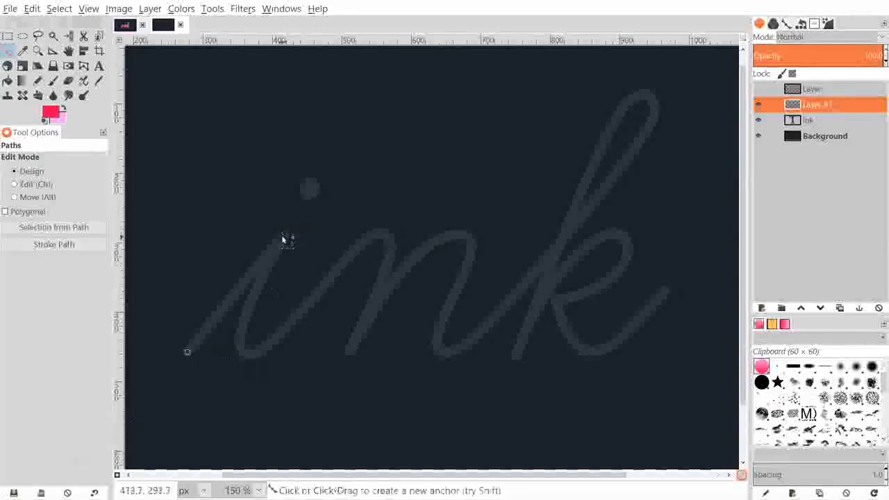
{"action": "left_click_drag", "start_coordinate": [283, 237], "coordinate": [312, 172]}
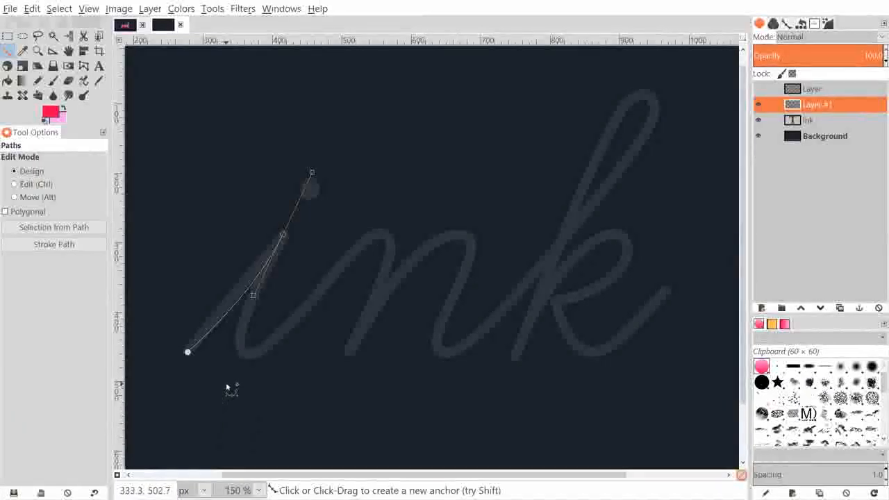
{"action": "key", "text": "ctrl+z"}
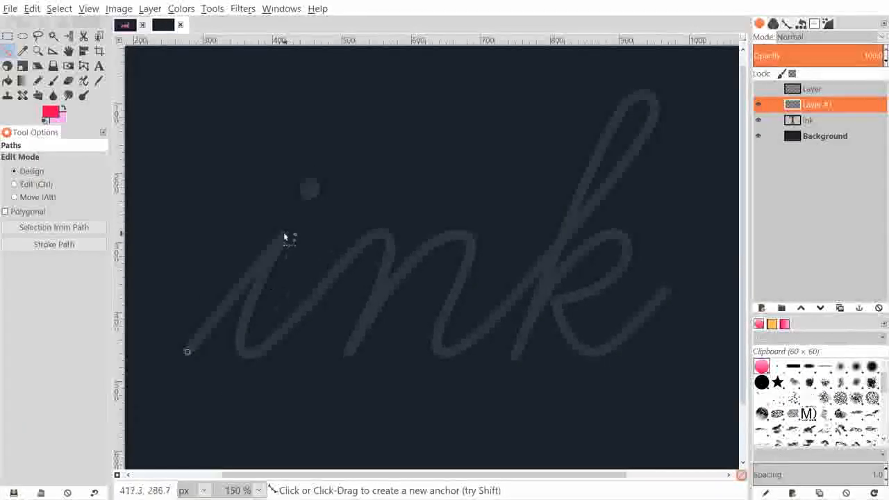
{"action": "left_click", "coordinate": [284, 234]}
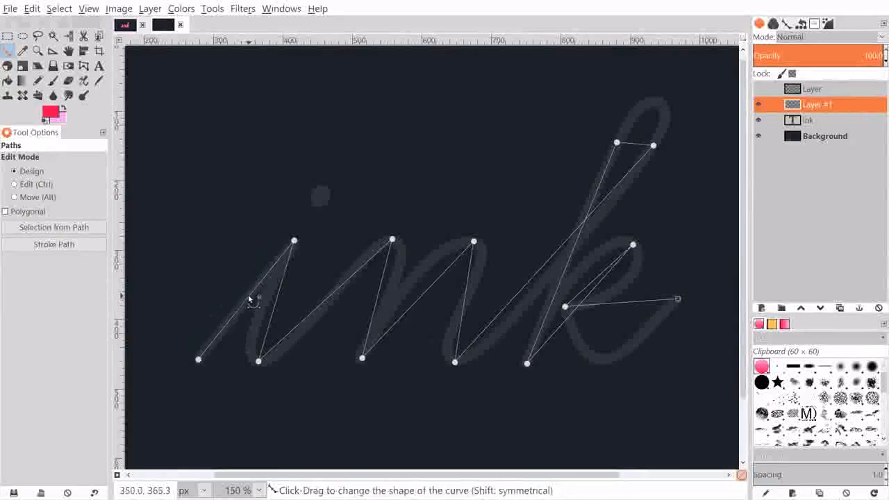
Bend the first path segment and adjust its handles to follow the upstroke of the "i".
{"action": "left_click_drag", "start_coordinate": [249, 300], "coordinate": [235, 290]}
{"action": "left_click_drag", "start_coordinate": [186, 353], "coordinate": [208, 322]}
{"action": "left_click_drag", "start_coordinate": [277, 231], "coordinate": [268, 266]}
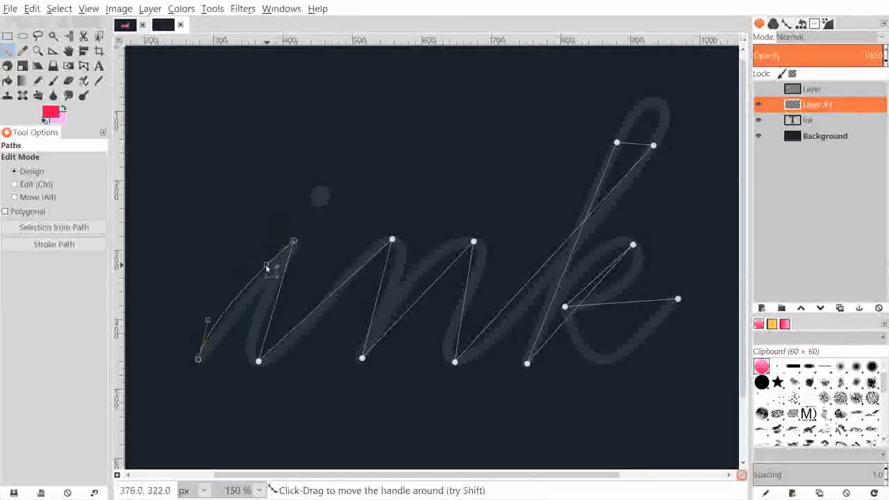
{"action": "scroll", "coordinate": [193, 340], "scroll_direction": "up", "scroll_amount": 4}
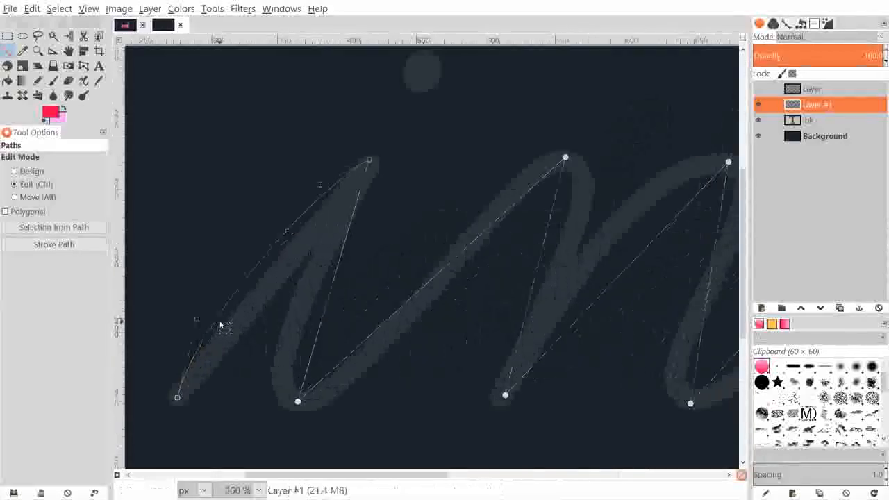
{"action": "scroll", "coordinate": [333, 354], "scroll_direction": "up", "scroll_amount": 2}
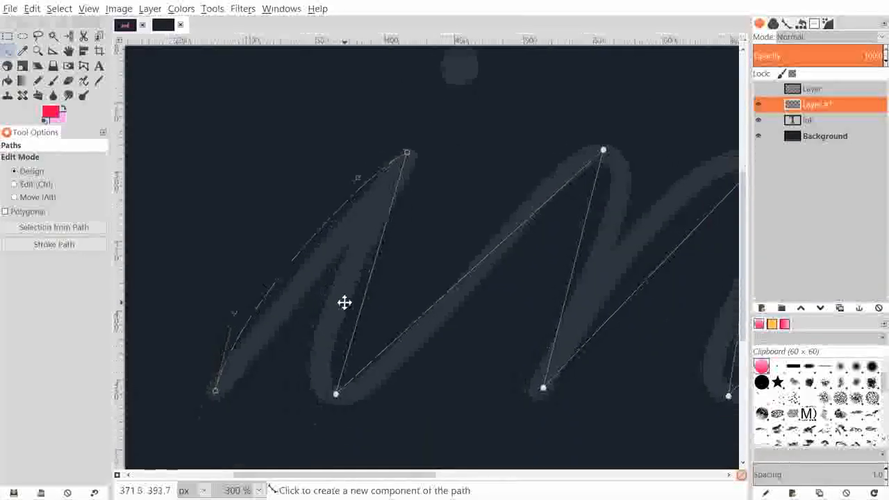
{"action": "mouse_move", "coordinate": [234, 311]}
{"action": "left_mouse_down"}
{"action": "mouse_move", "coordinate": [250, 321]}
{"action": "mouse_move", "coordinate": [241, 332]}
{"action": "left_mouse_up"}
{"action": "mouse_move", "coordinate": [360, 181]}
{"action": "left_mouse_down"}
{"action": "mouse_move", "coordinate": [371, 194]}
{"action": "mouse_move", "coordinate": [365, 185]}
{"action": "left_mouse_up"}
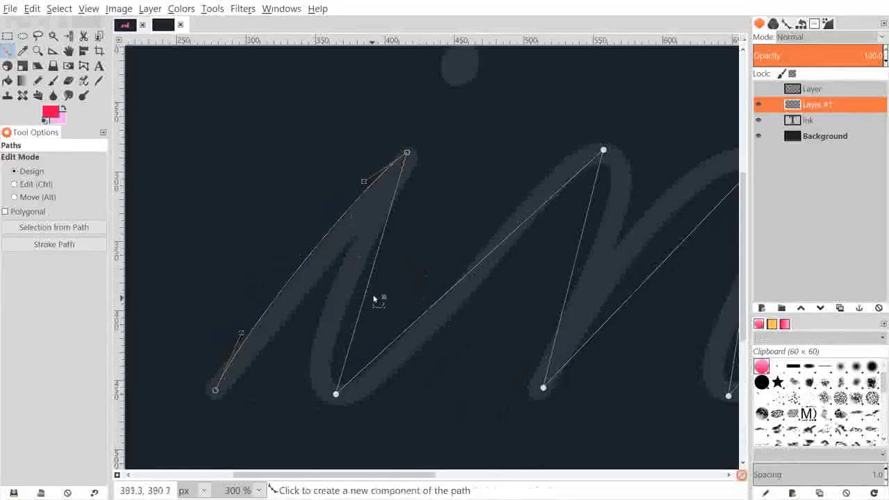
Curve the remaining path segments to follow the downstroke of the "i" and the letters "n" and "k".
{"action": "left_click_drag", "start_coordinate": [373, 272], "coordinate": [347, 282]}
{"action": "left_click_drag", "start_coordinate": [369, 167], "coordinate": [370, 215]}
{"action": "left_click_drag", "start_coordinate": [304, 404], "coordinate": [274, 394]}
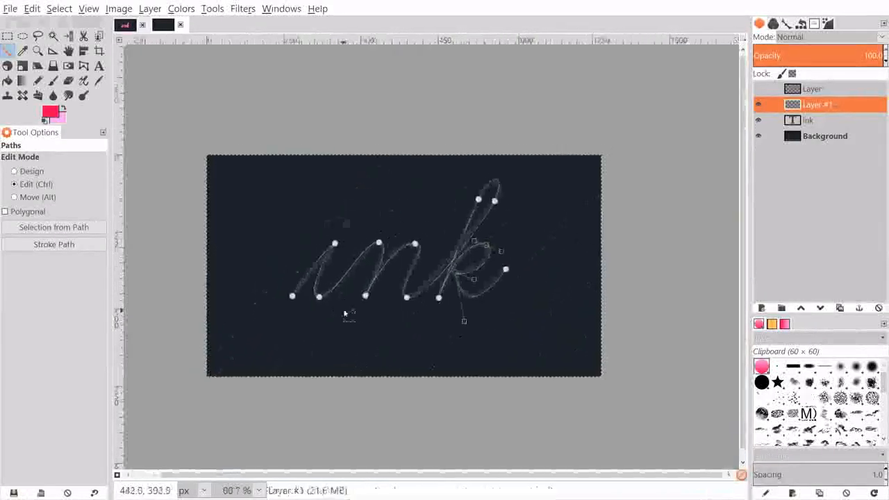
{"action": "scroll", "coordinate": [365, 309], "scroll_direction": "up", "scroll_amount": 1}
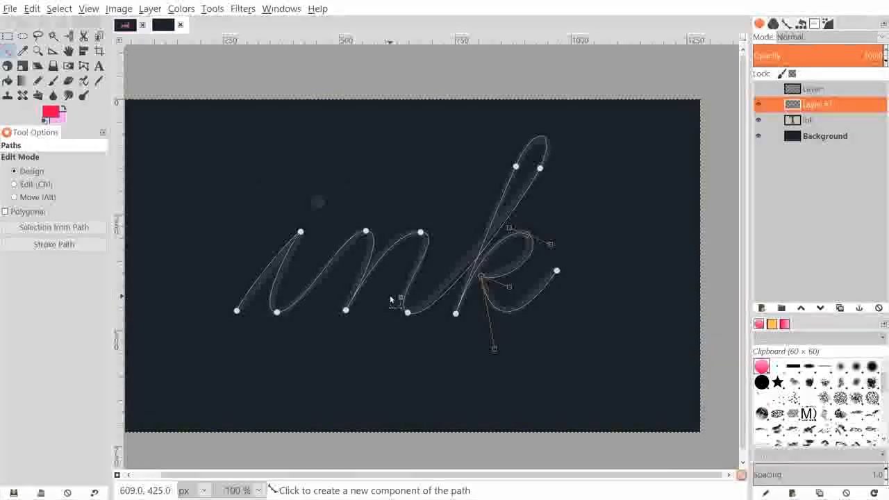
Stroke the lettering path with the Paintbrush as paint tool, keeping Emulate brush dynamics enabled.
{"action": "left_click", "coordinate": [56, 249]}
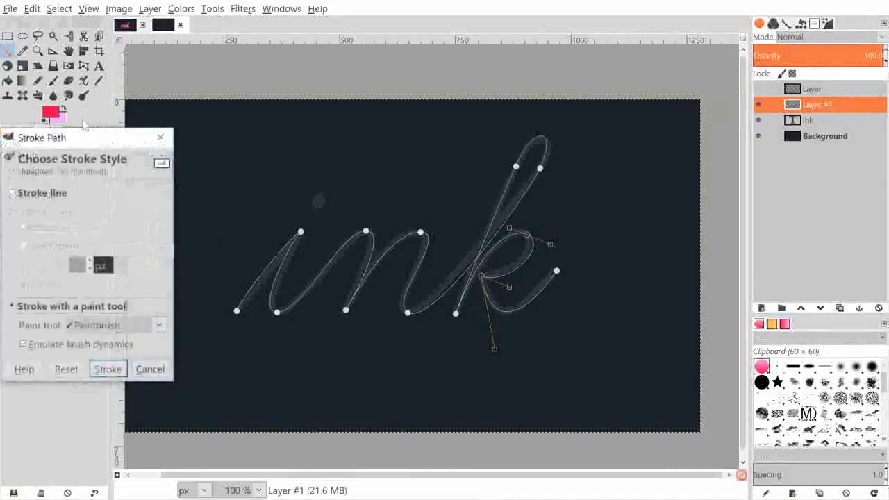
{"action": "left_click_drag", "start_coordinate": [77, 138], "coordinate": [301, 75]}
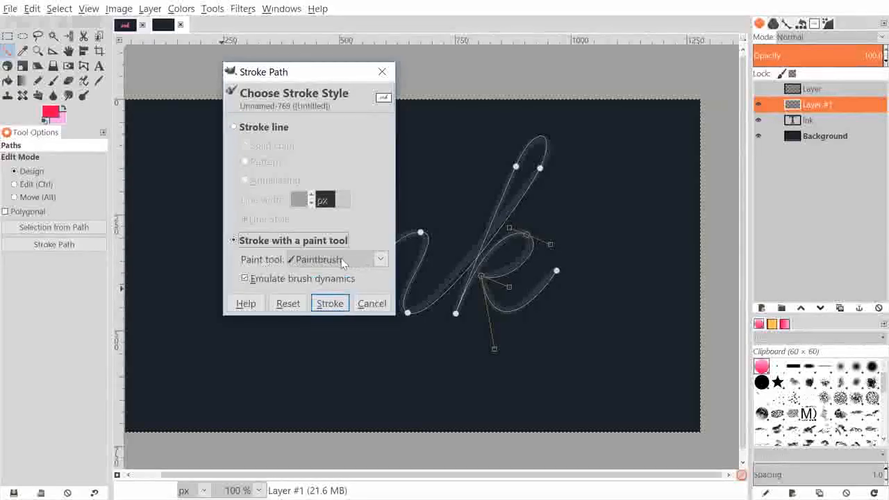
{"action": "left_click", "coordinate": [258, 282]}
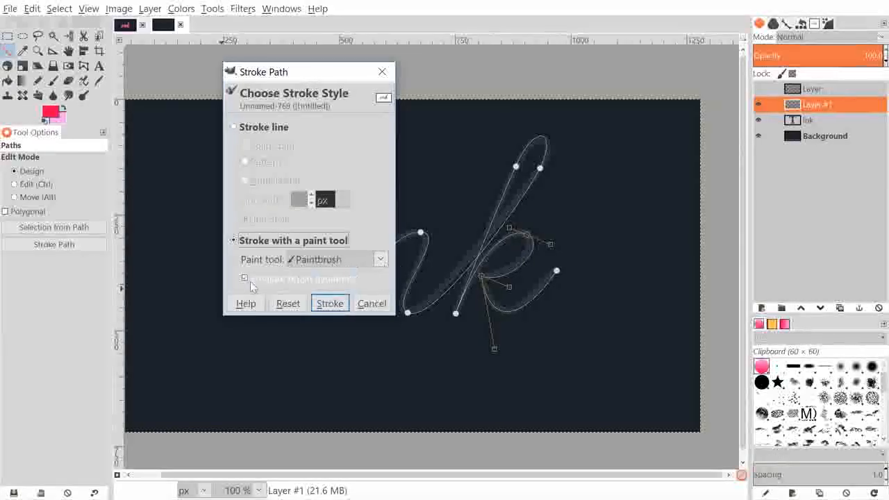
{"action": "left_click", "coordinate": [286, 282]}
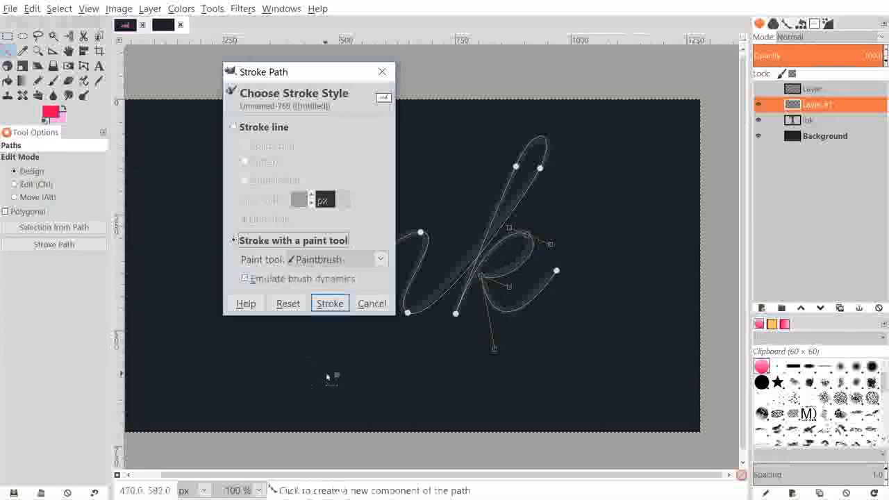
{"action": "left_click", "coordinate": [325, 306]}
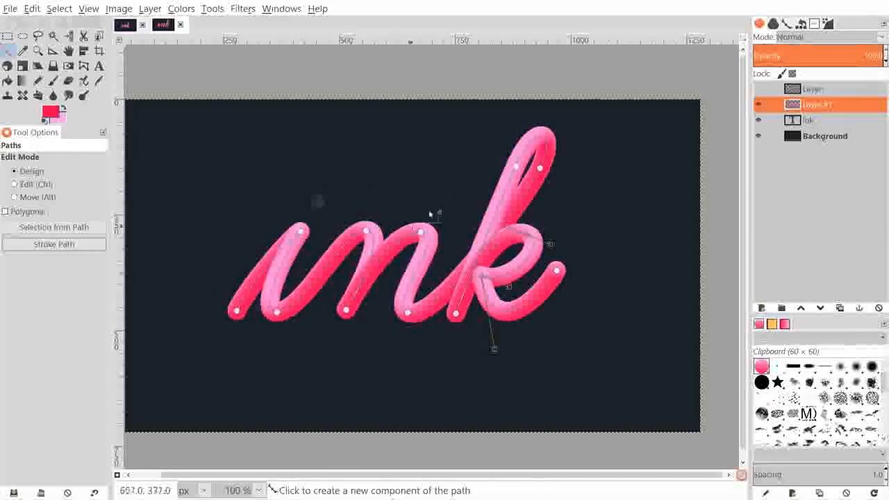
Paint the dot of the "i" with a single Paintbrush dab of the clipboard brush, and hide the "ink" text layer.
{"action": "left_click_drag", "start_coordinate": [436, 282], "coordinate": [446, 326]}
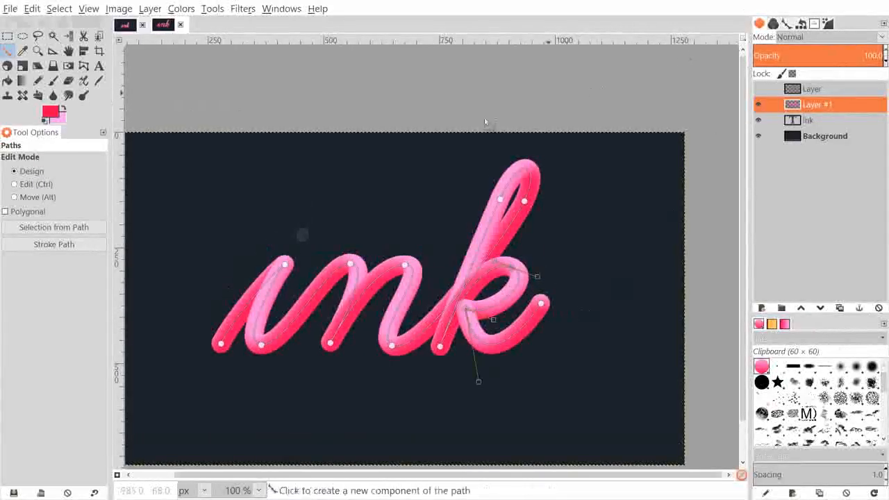
{"action": "left_click", "coordinate": [53, 81]}
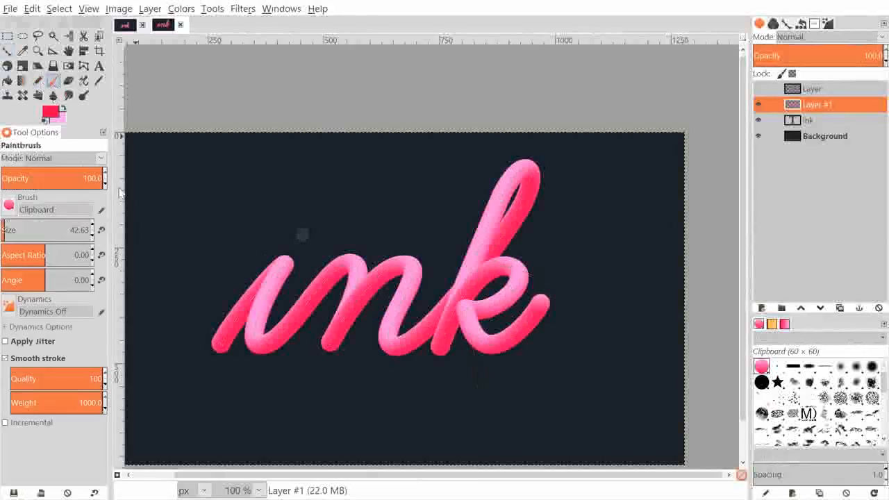
{"action": "left_click", "coordinate": [303, 236]}
{"action": "key", "text": "space"}
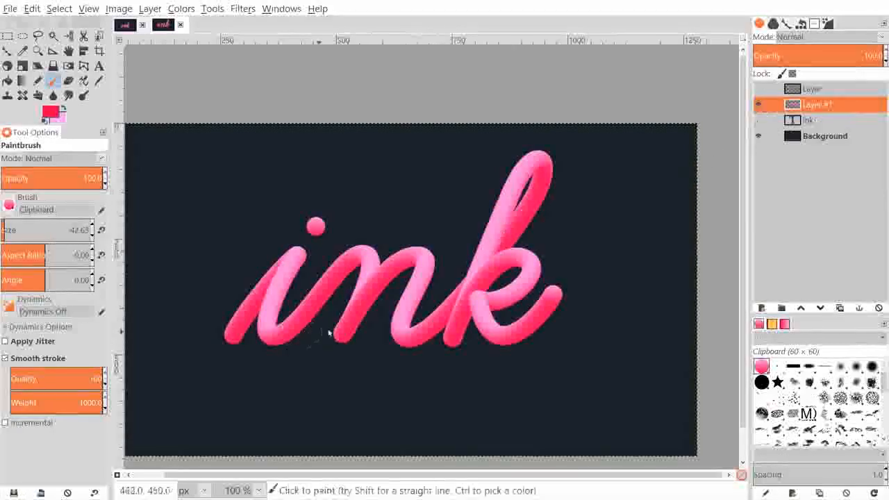
{"action": "key", "text": "minus"}
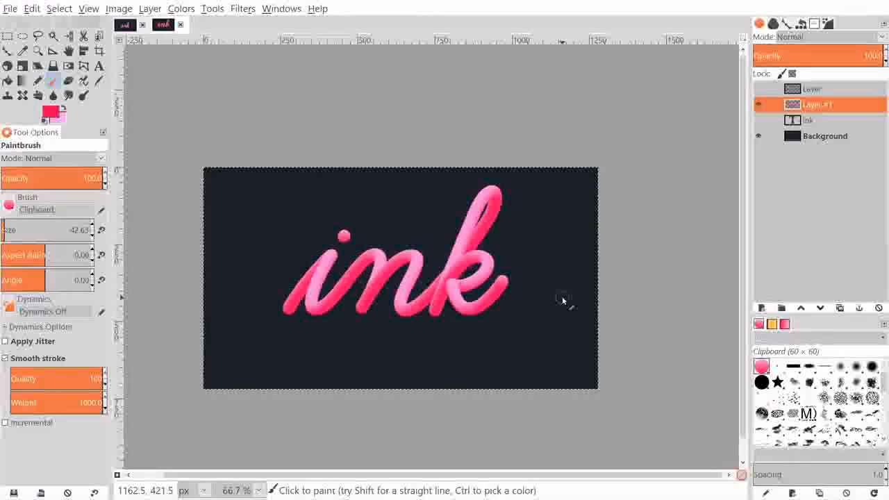